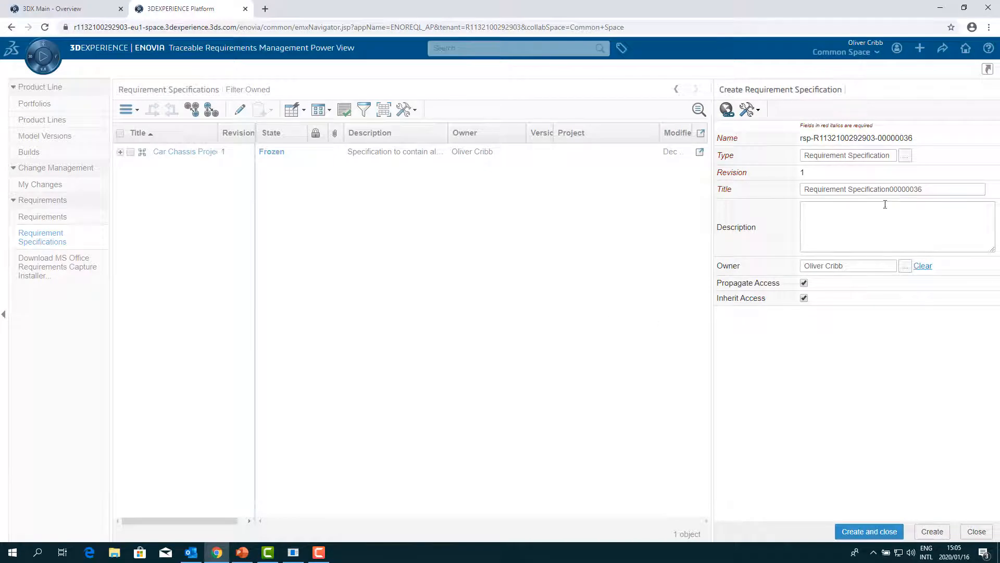
Set the title of the new requirement specification to "Demo Chassis"
click(875, 218)
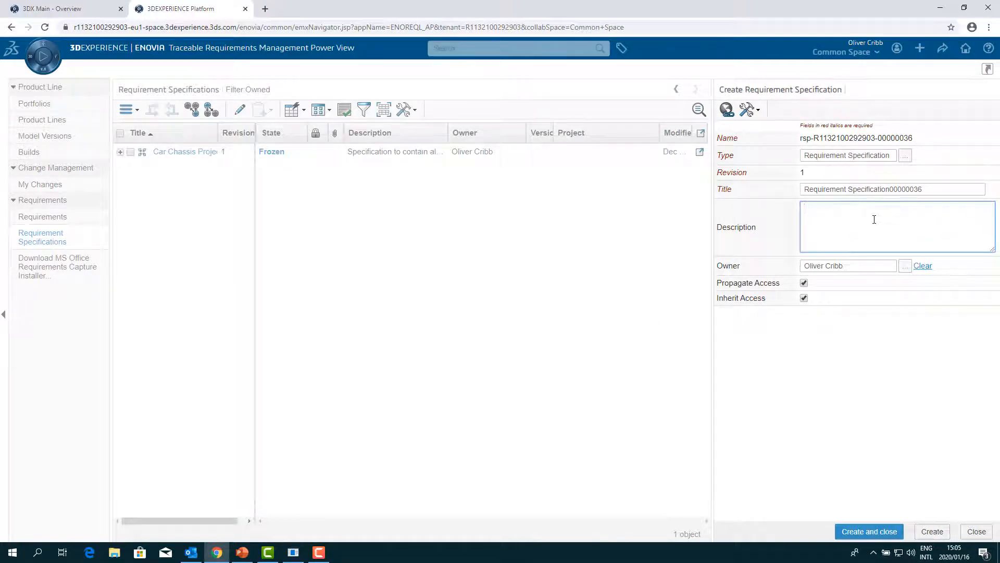
drag(940, 189, 784, 191)
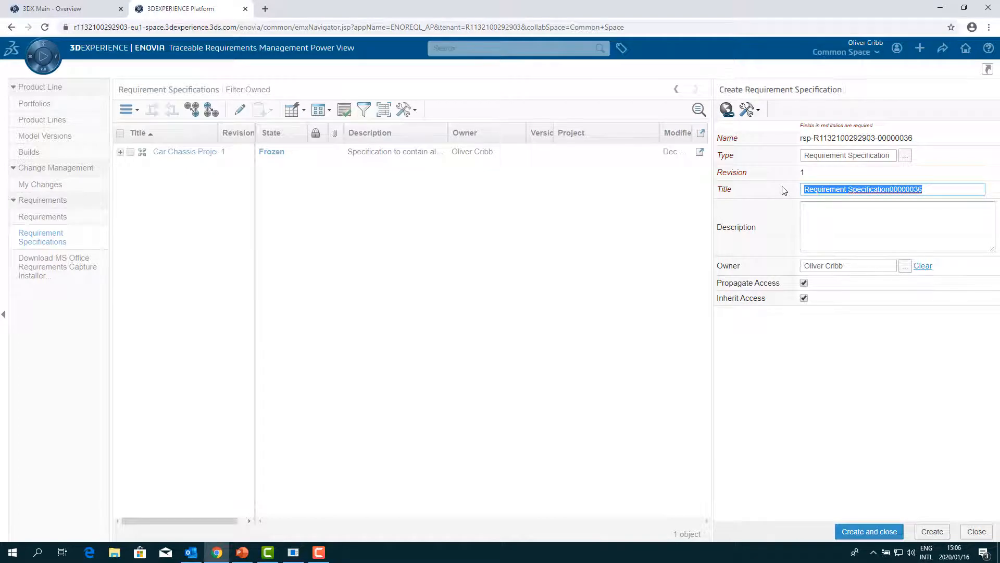
text(Demo C)
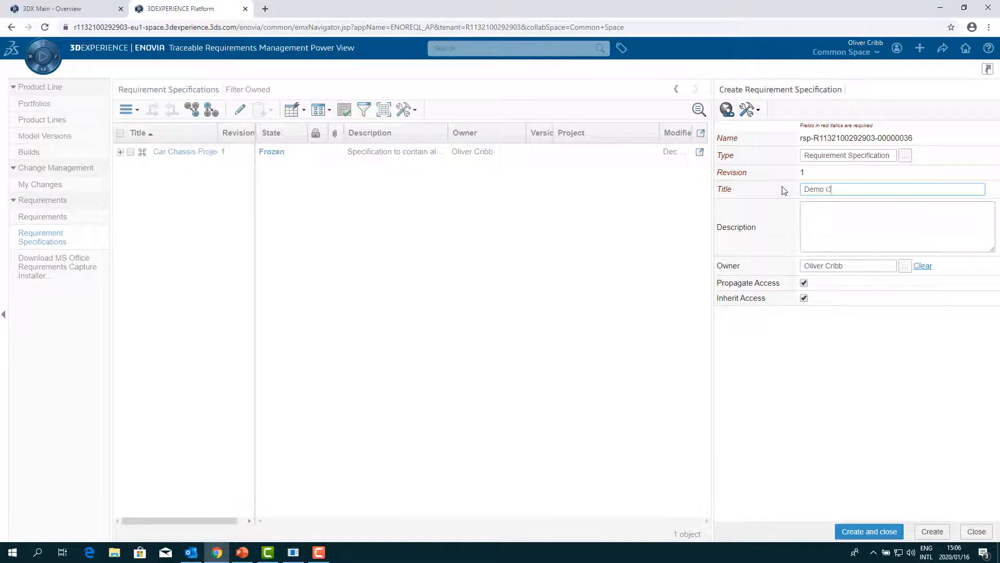
text(hassis)
Enter "Demo Chassis Req. Spec." as the specification's description and create the specification
click(859, 219)
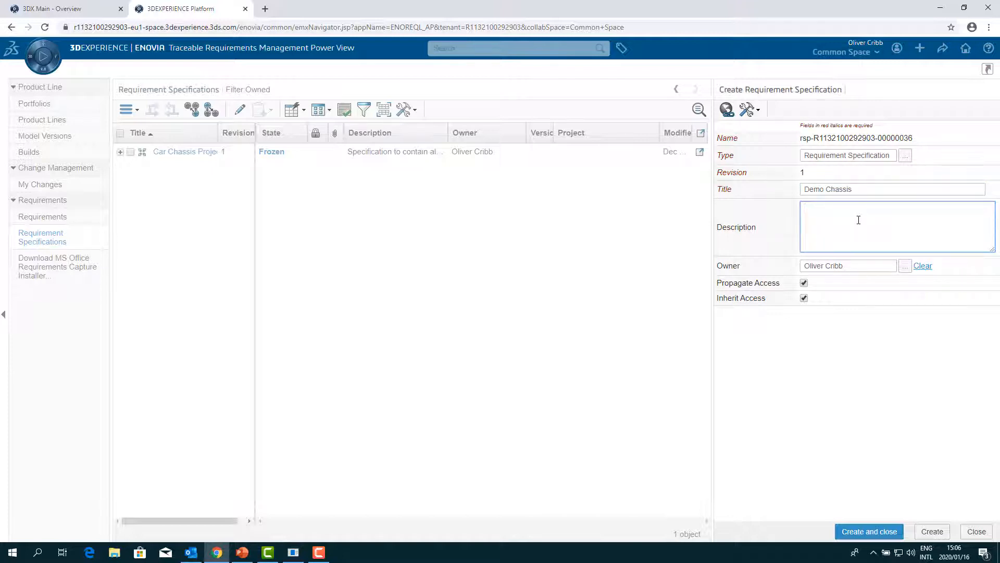
text(Demo CHassi)
key(BackSpace)
key(BackSpace)
key(BackSpace)
key(BackSpace)
key(BackSpace)
key(BackSpace)
text(hassis Req. Spec.)
click(883, 531)
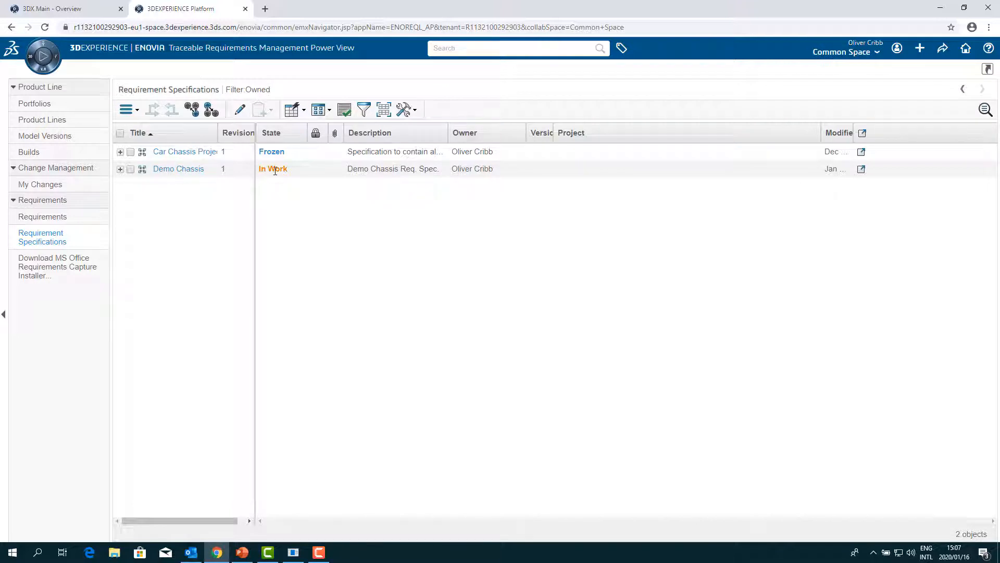
Open the Demo Chassis specification and add a chapter titled "Transverse Beams", described as "Requirements related to the Transverse Beams"
click(165, 170)
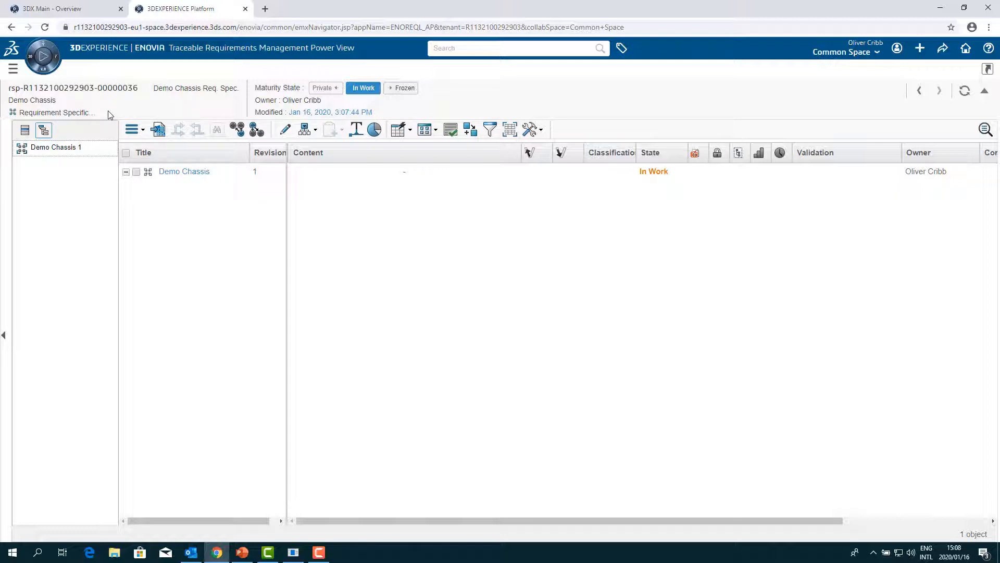
click(137, 171)
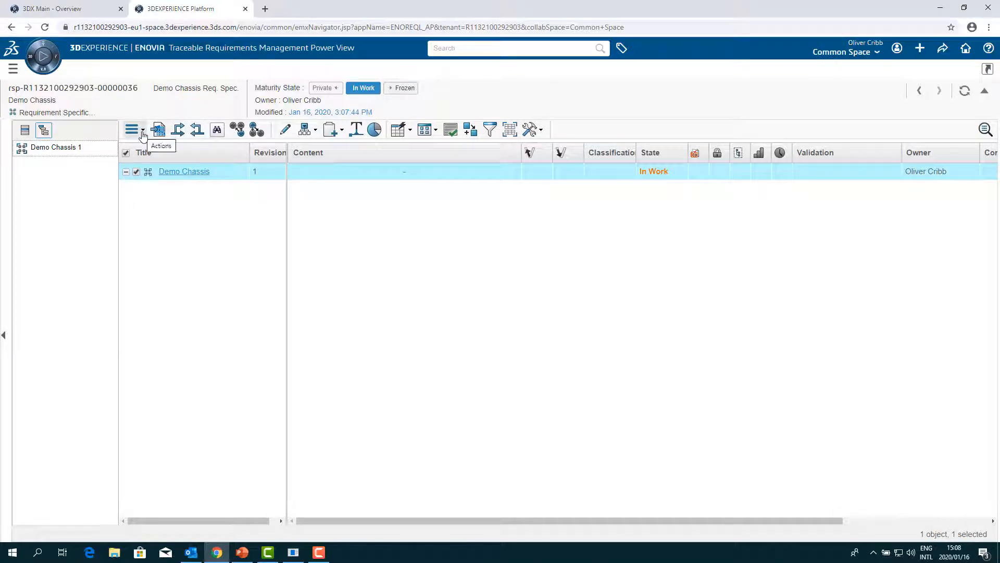
click(143, 134)
click(149, 150)
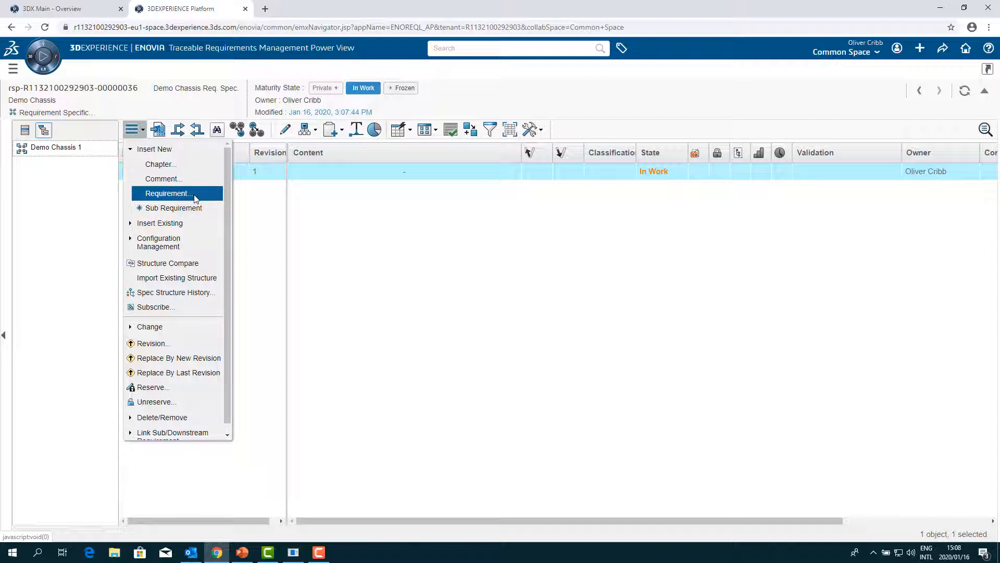
click(181, 166)
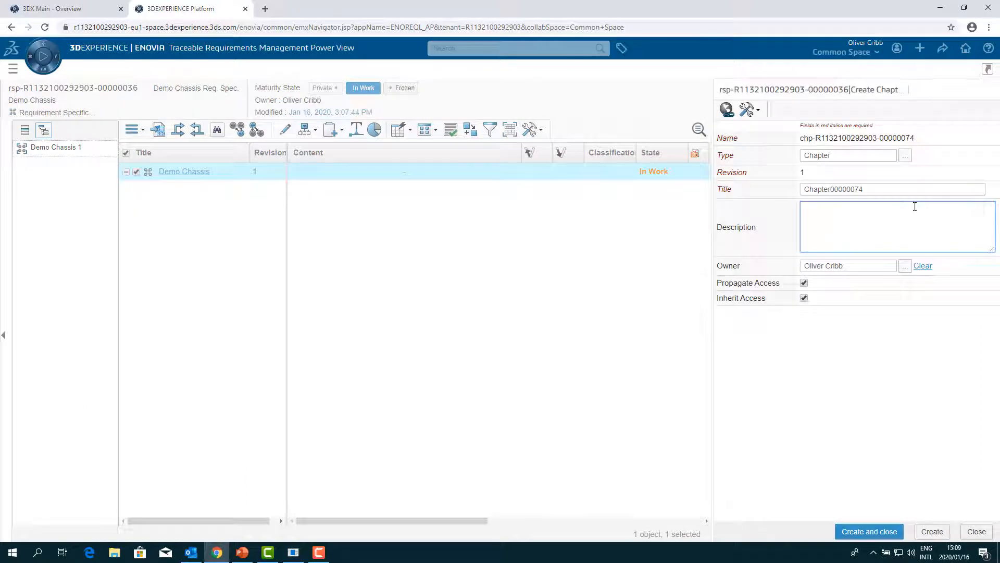
click(914, 206)
double_click(900, 191)
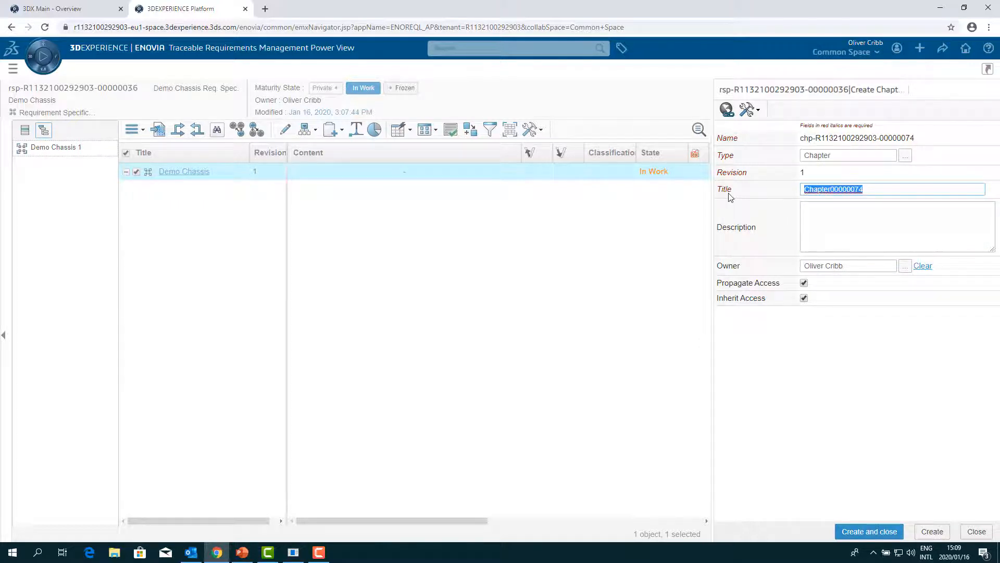
text(Transverse Beams)
click(827, 224)
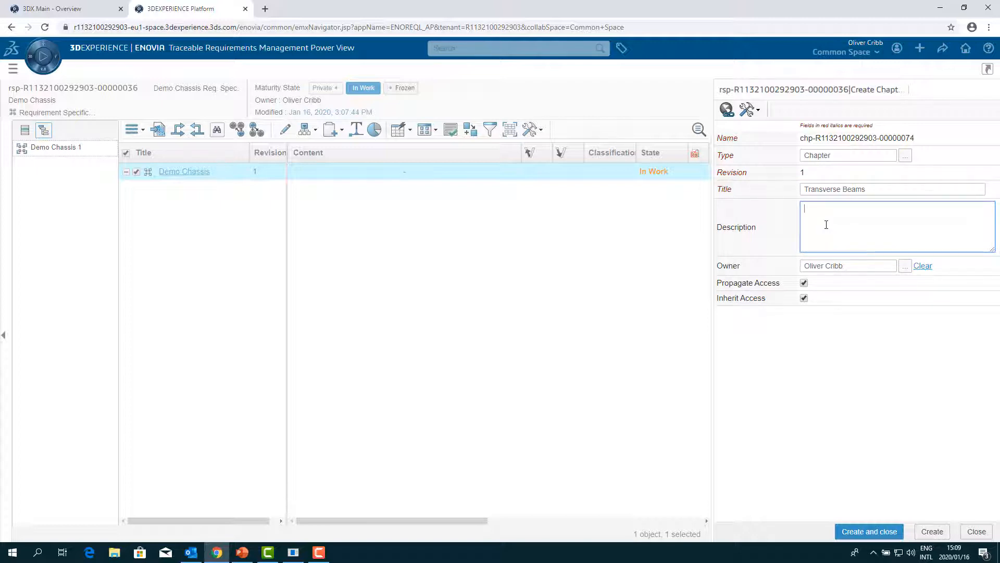
text(Requirements related to the Transverse Beams)
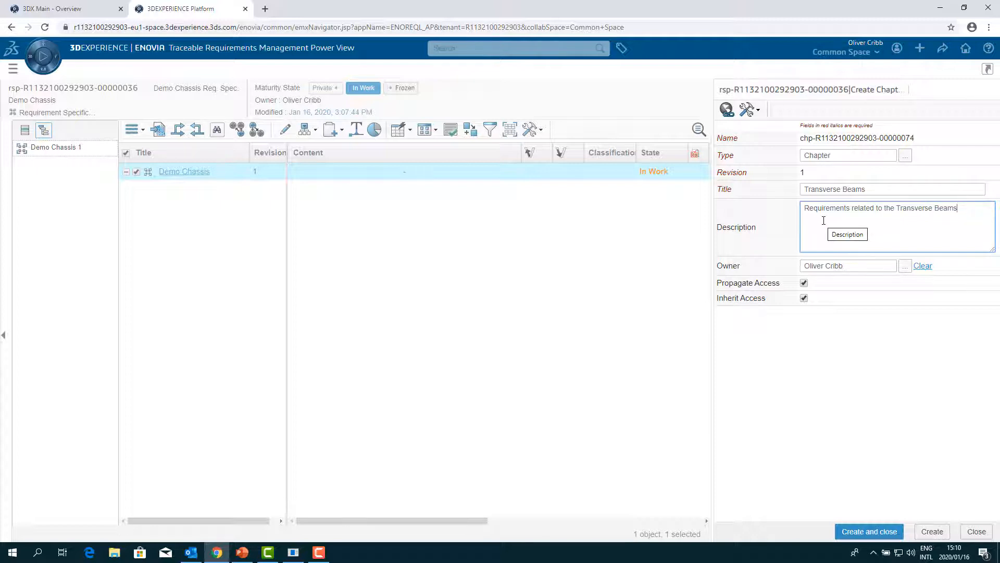
click(887, 532)
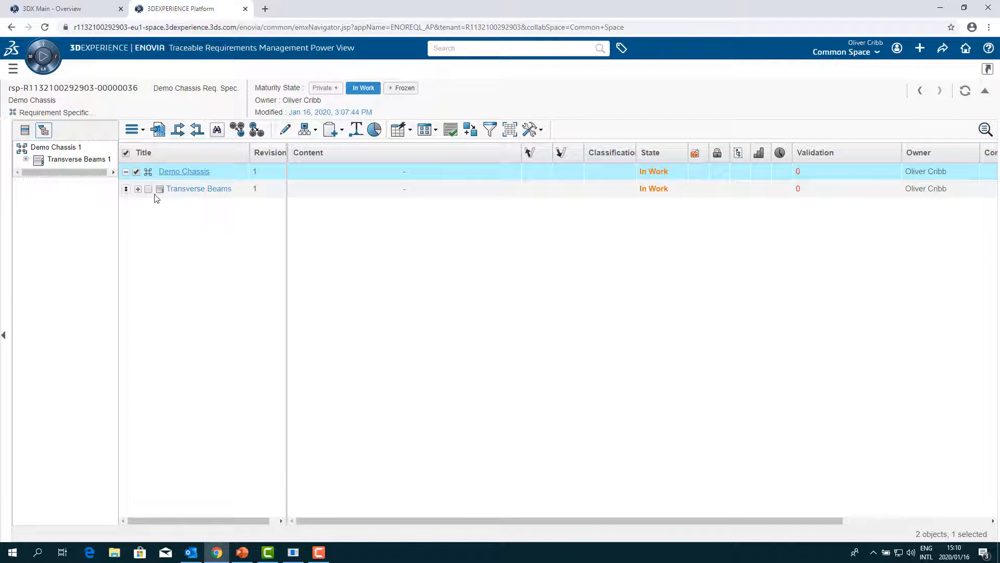
Add two more chapters, "Main Longitudinal Beams" and "Steering Mounts", to the Demo Chassis specification
click(143, 131)
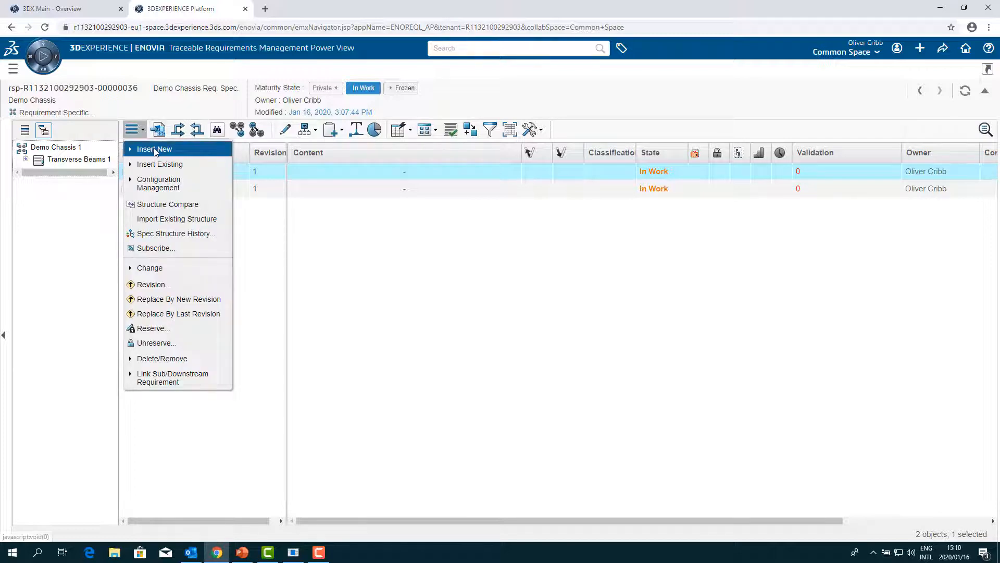
click(155, 150)
click(190, 168)
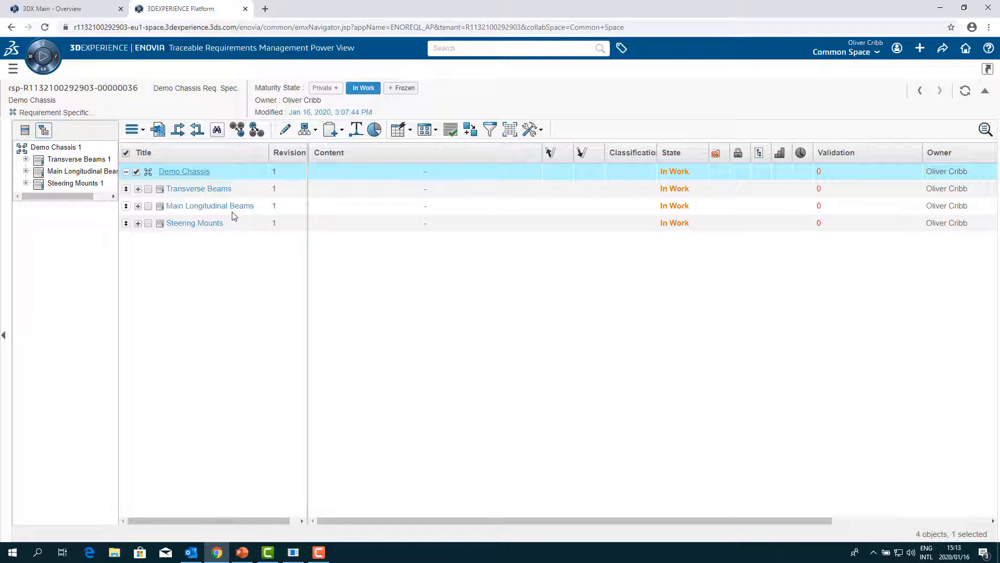
Under the Main Longitudinal Beams chapter, start a requirement titled "Main Beams Maximum Weight" with content "The main beams are to weight less than 22kg each"
click(137, 172)
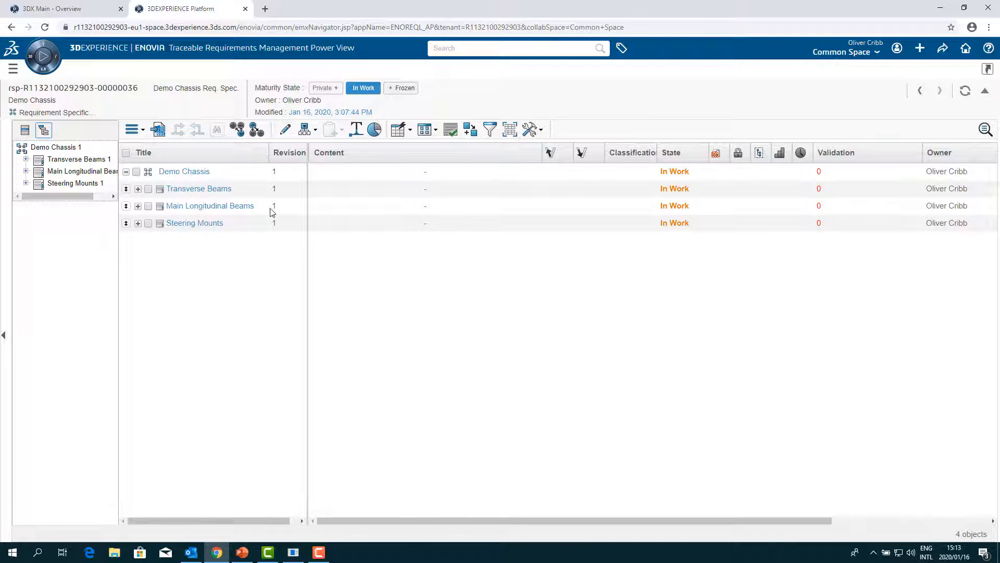
click(148, 206)
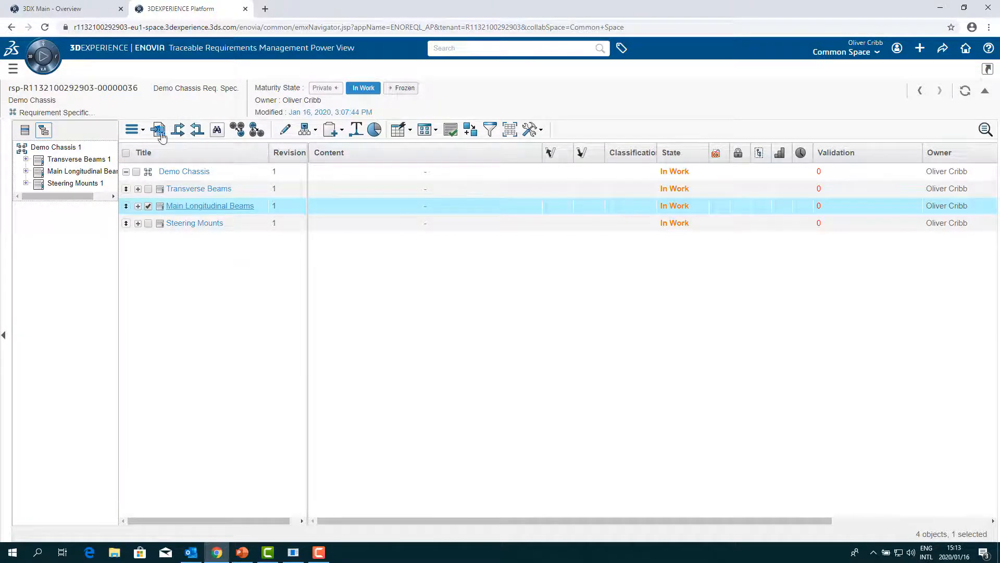
click(133, 130)
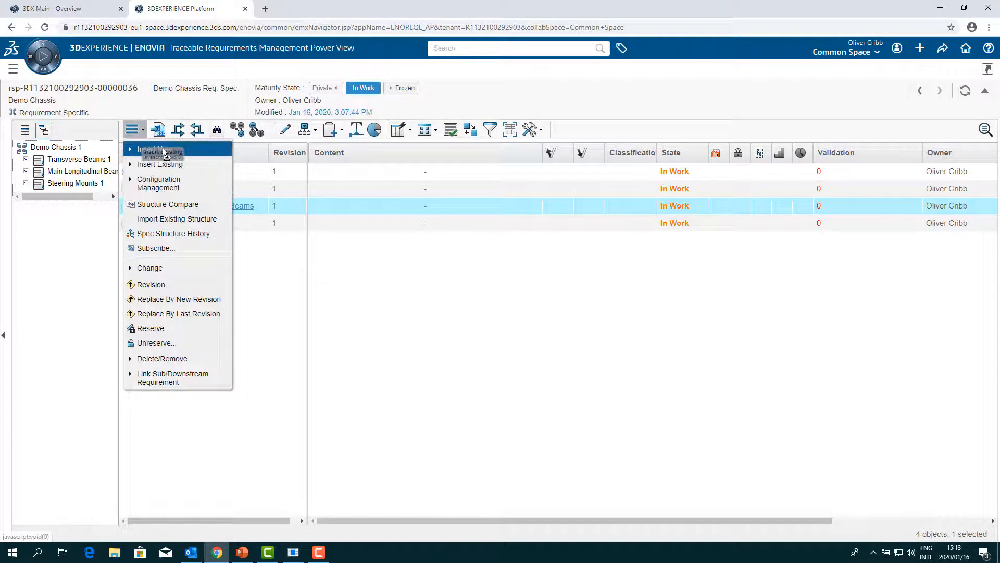
click(156, 149)
click(183, 194)
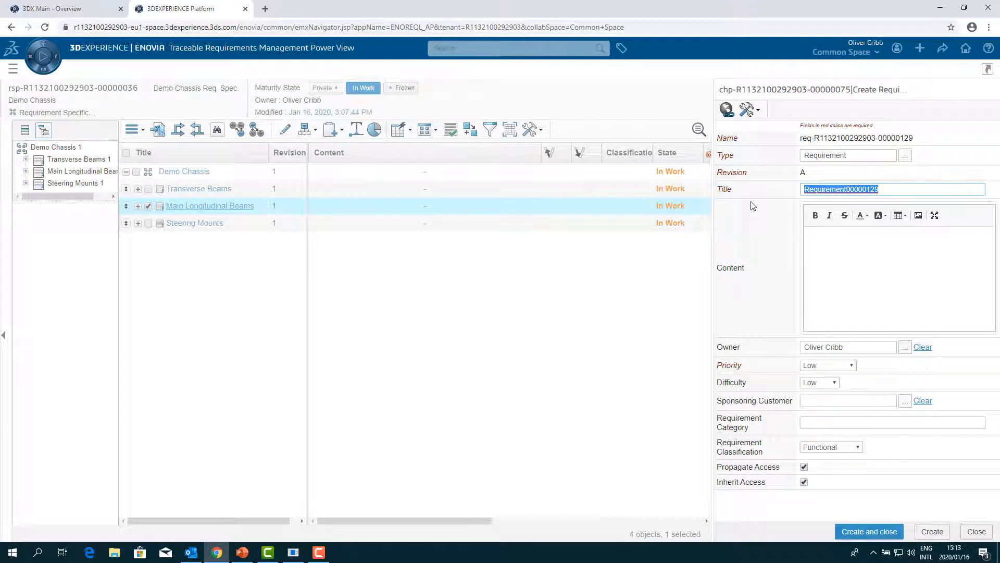
text(Main Beams Maximum Weight)
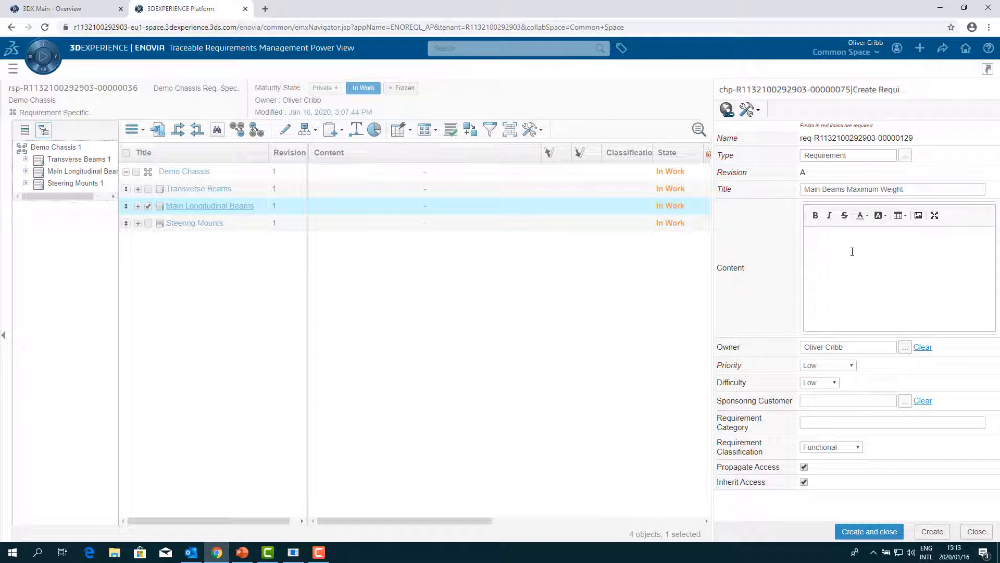
text(The main beams are to weight less than 22kg each)
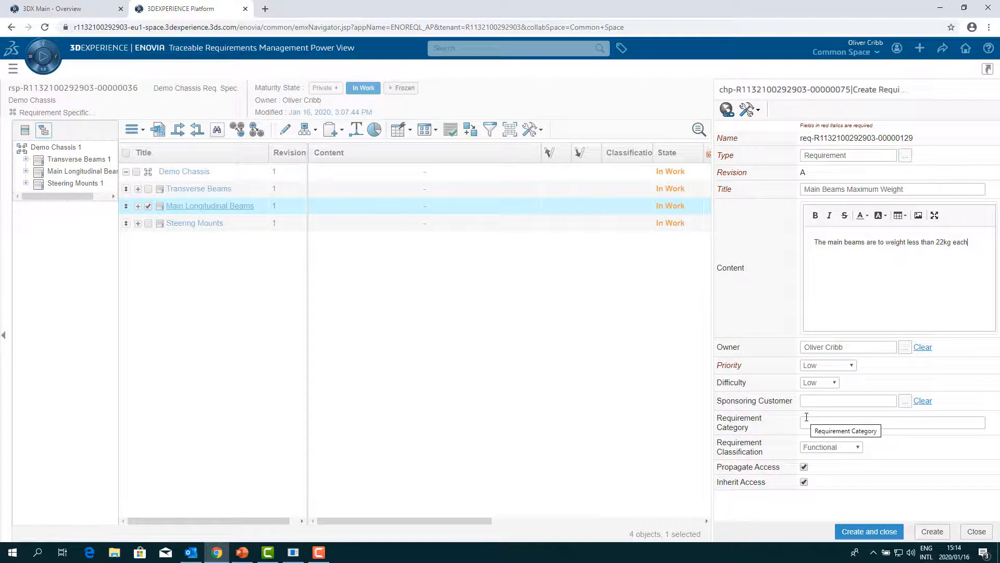
Keep the requirement's priority and difficulty at Low, classify it as Constraint, and create it
click(821, 369)
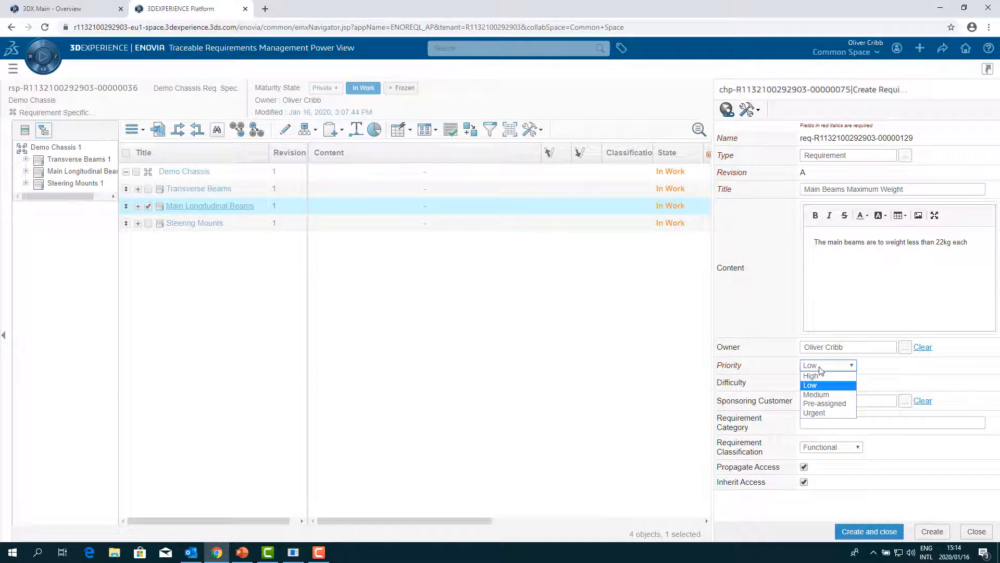
click(821, 371)
click(813, 384)
click(812, 384)
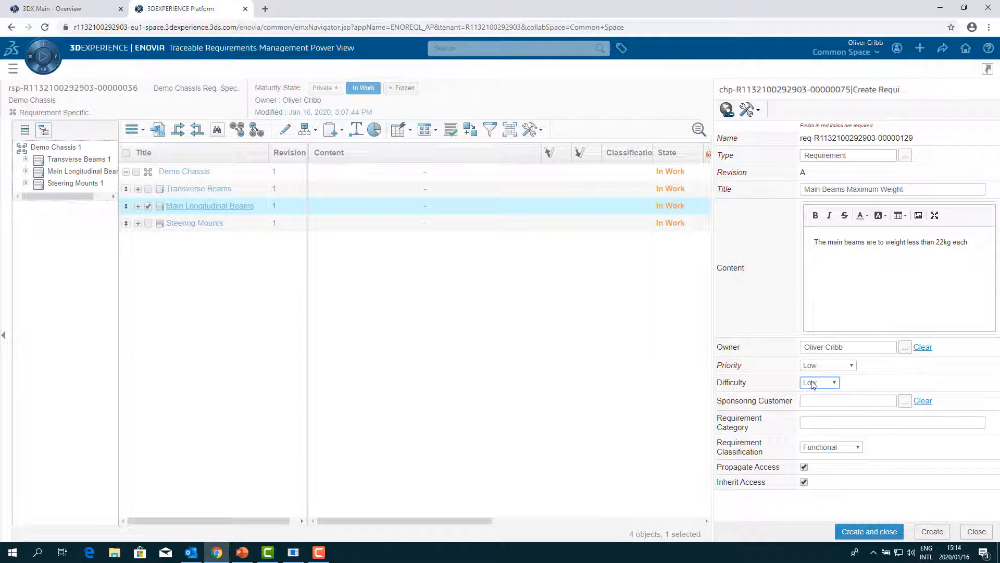
click(824, 449)
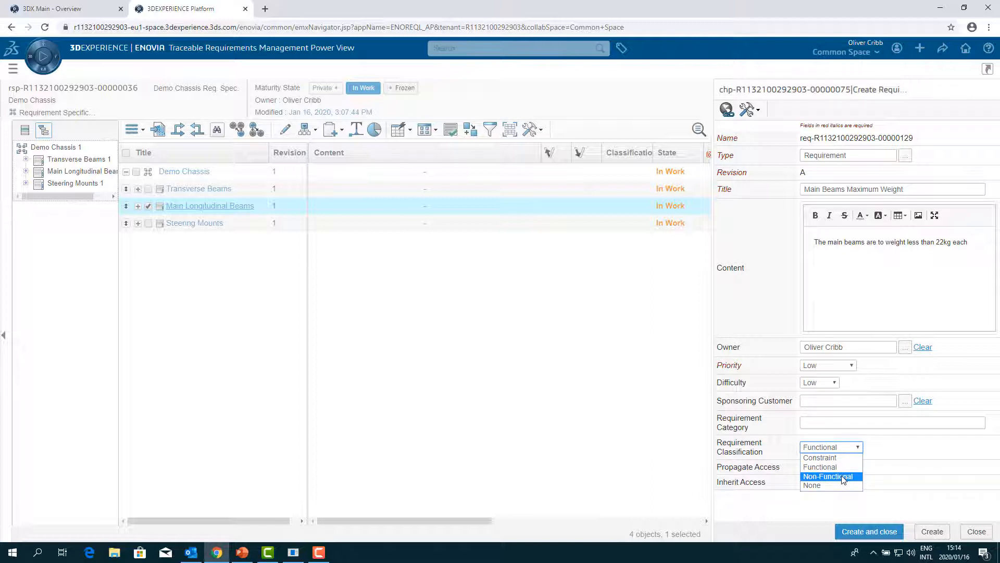
click(845, 458)
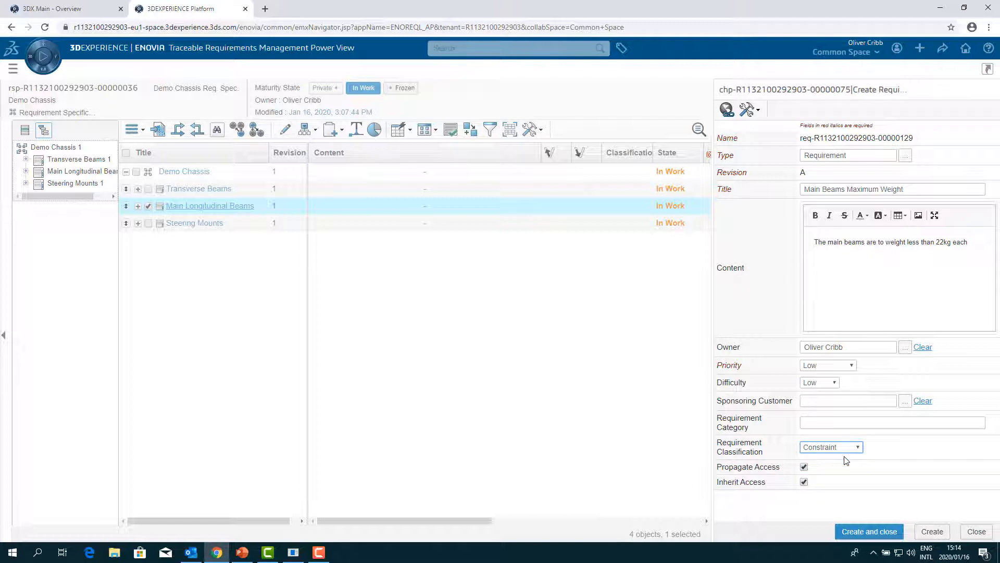
click(880, 533)
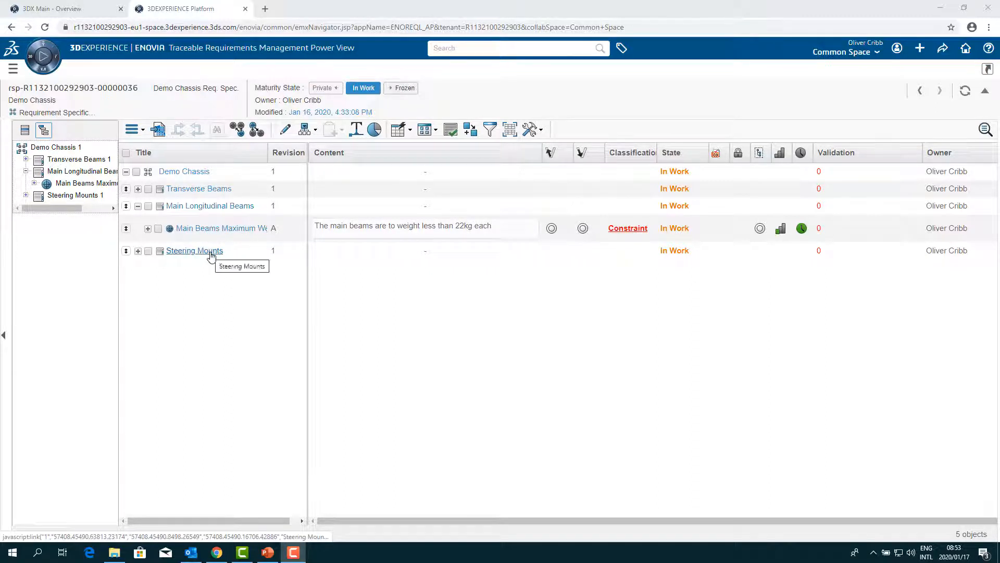
Under Demo Chassis, start a requirement titled "Chassis Manufacturing cost" with content "Complete Chassis is to be manufactired for less than R40 000-00 each"
click(136, 172)
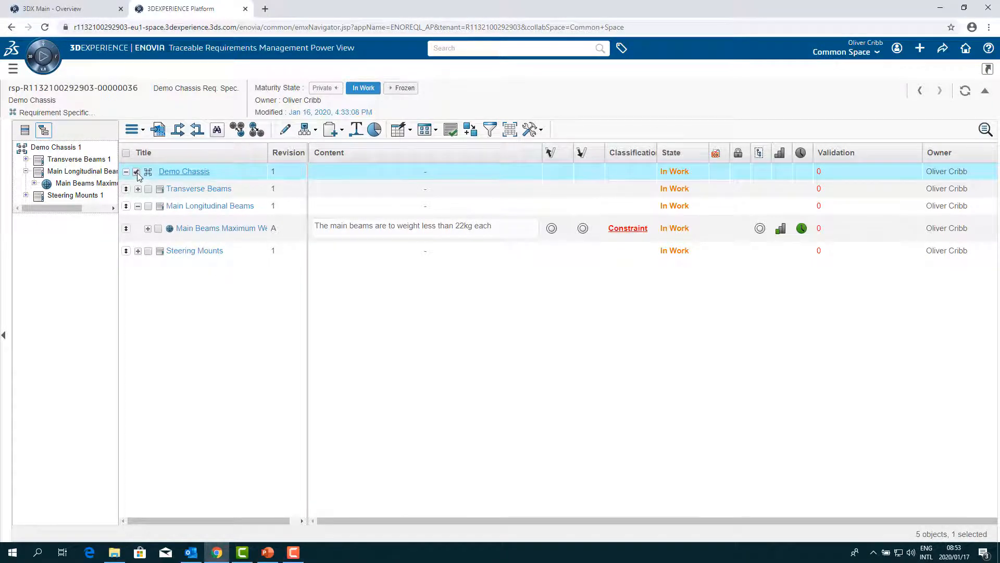
click(144, 130)
click(154, 149)
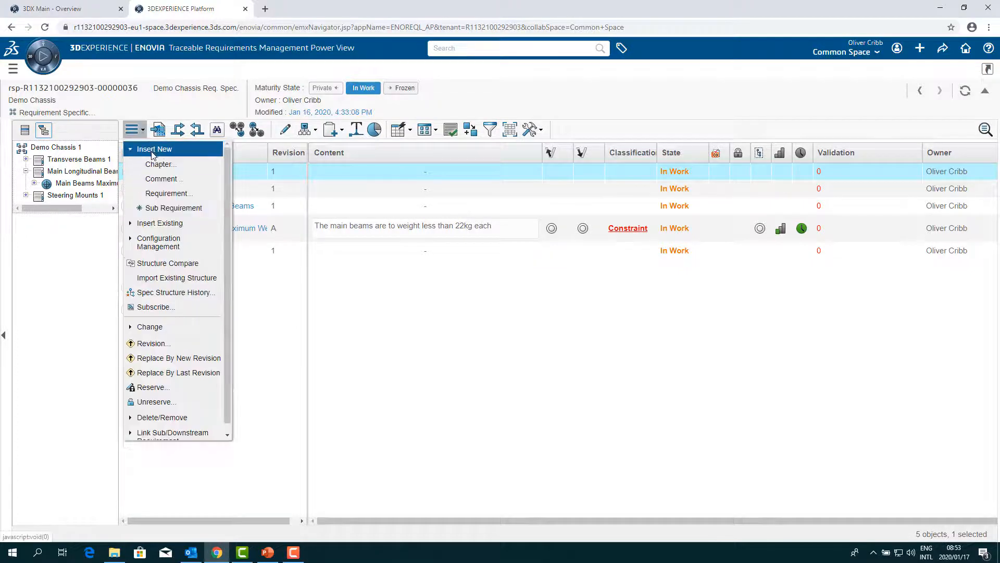
click(196, 198)
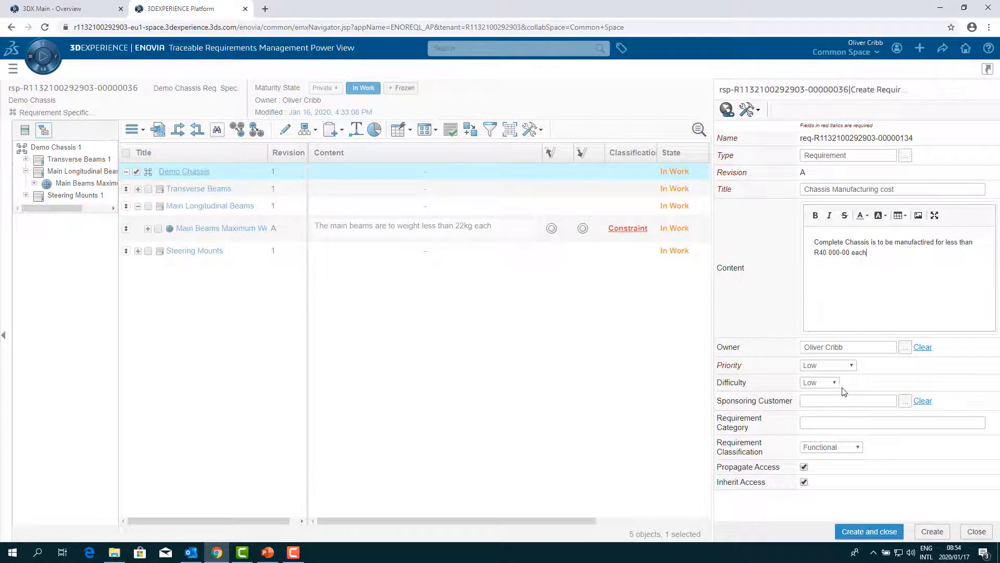
Set the manufacturing cost requirement's priority to High, keep its difficulty at Low, and create it
click(839, 367)
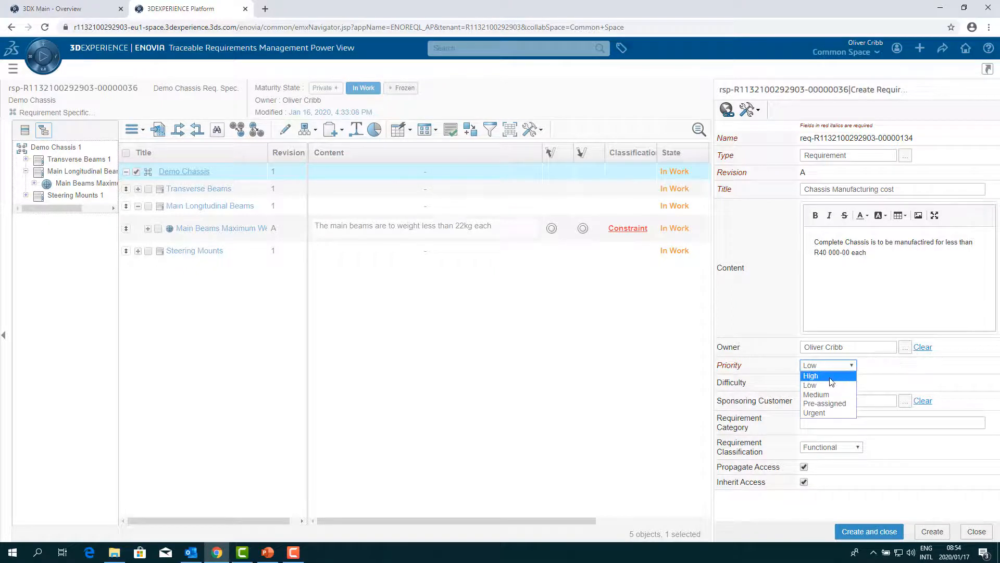
click(836, 376)
click(828, 385)
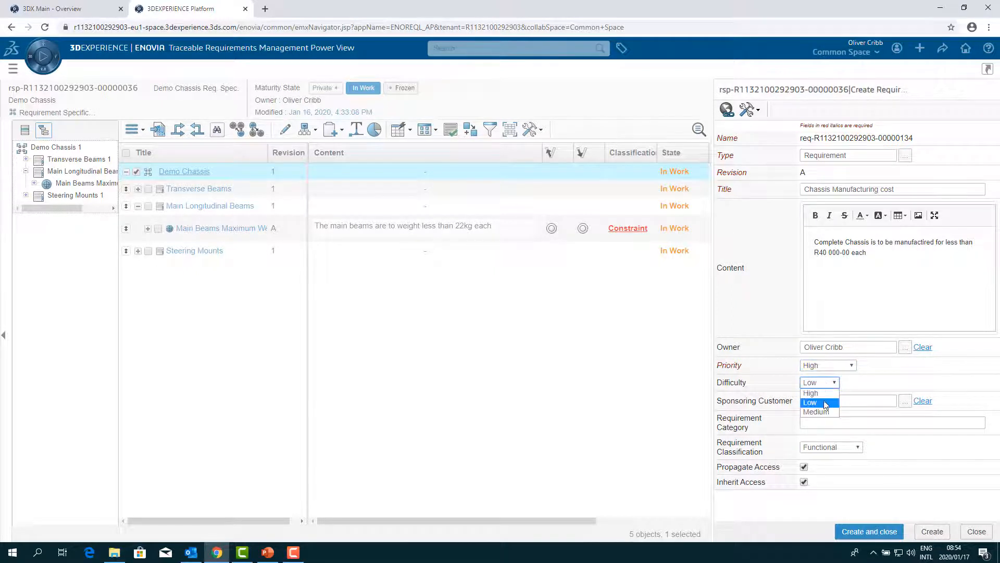
click(824, 403)
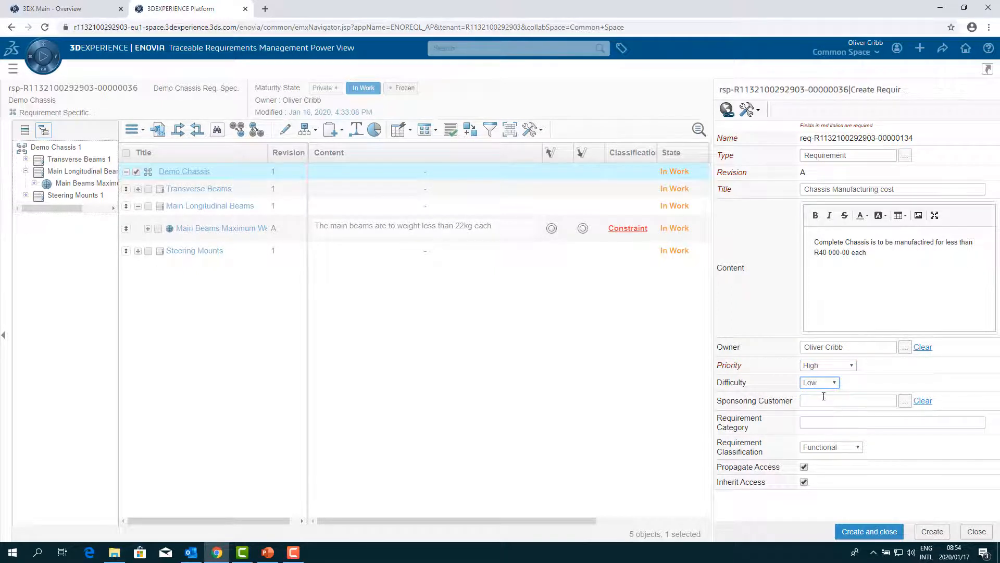
click(869, 537)
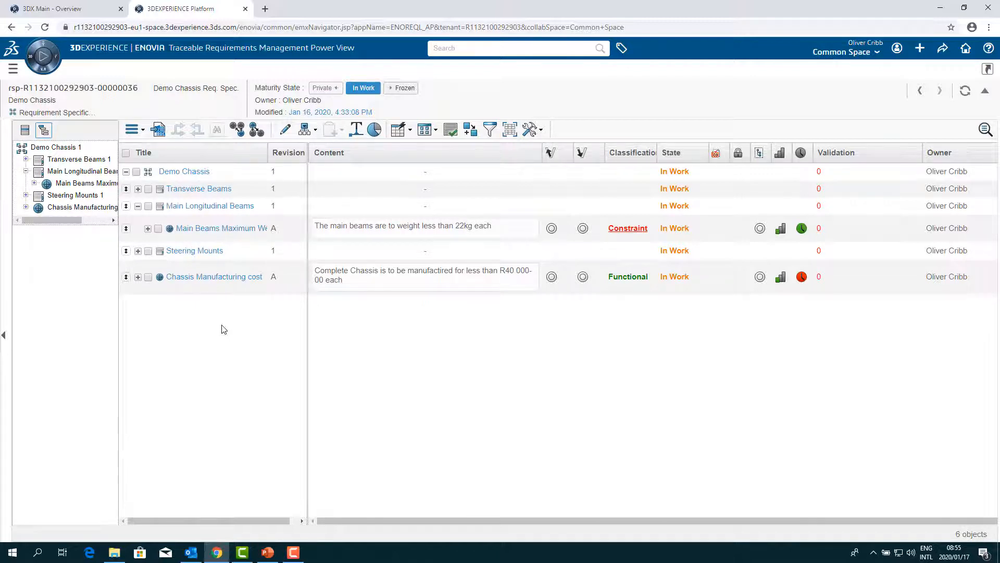
Under Chassis Manufacturing cost, create the sub requirement "Transverse beam cost" with content "Transverse beams are to cost less than R10 000-00 in total for each Chassis"
click(148, 277)
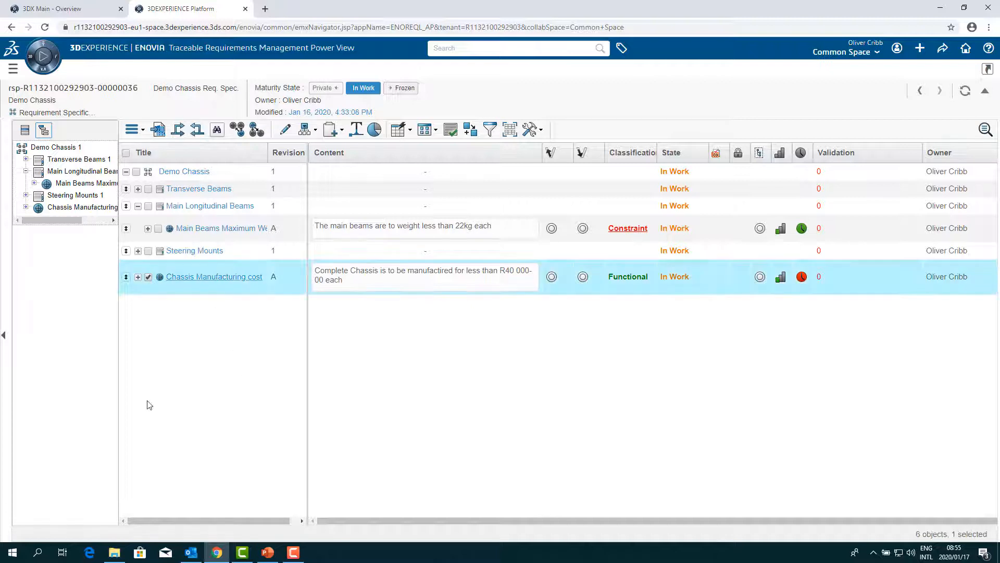
click(132, 129)
click(155, 149)
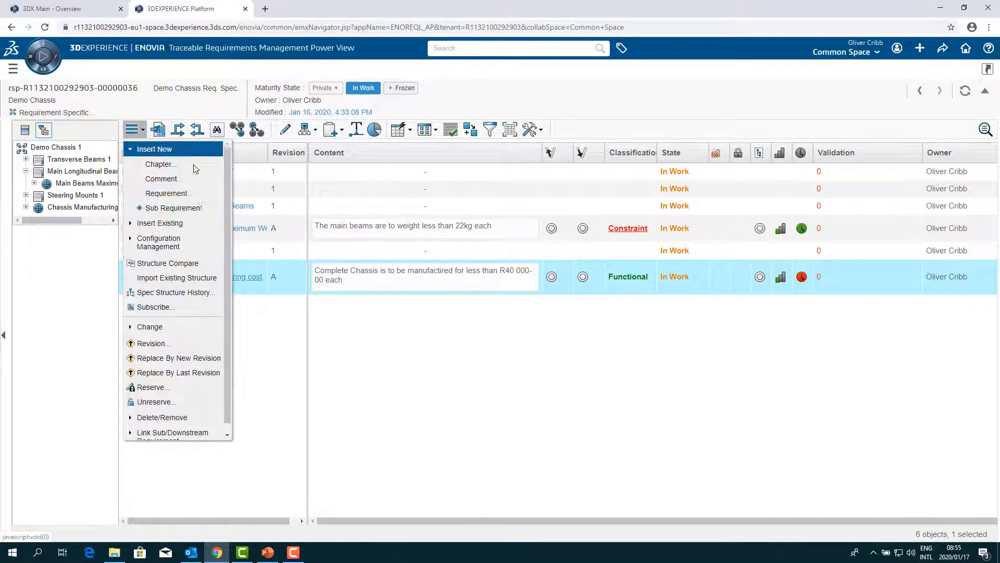
click(189, 209)
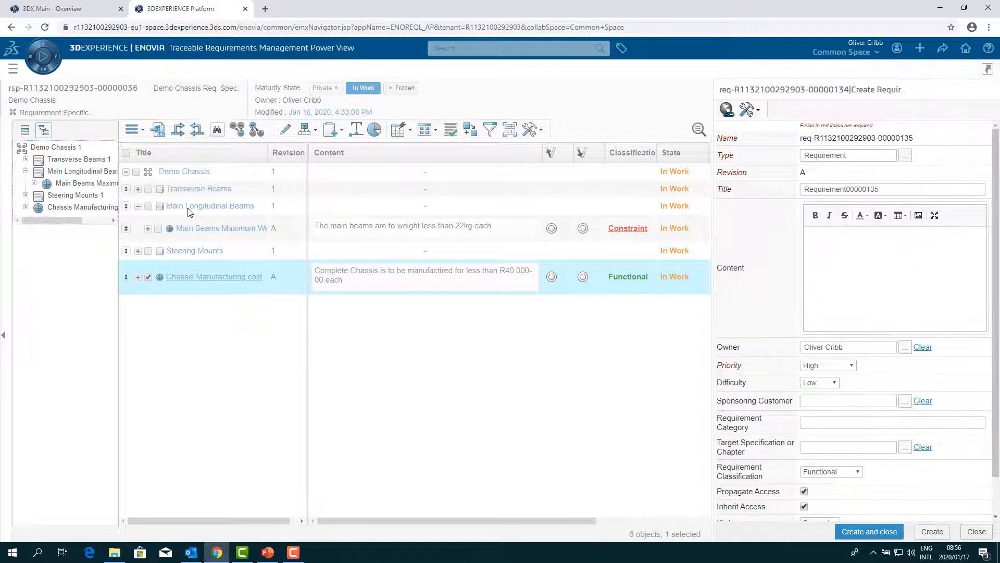
double_click(867, 189)
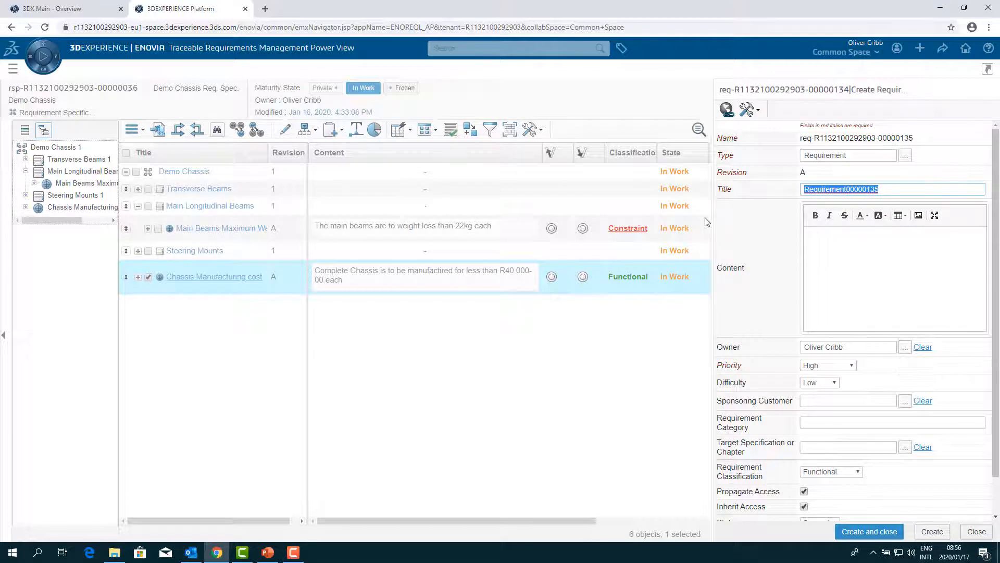
text(Transverse )
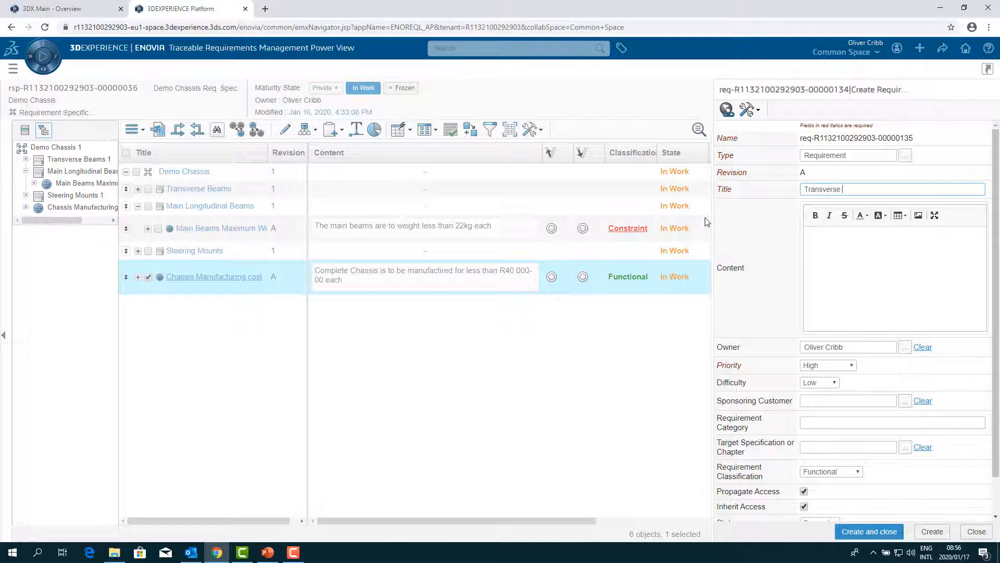
text(beam cost)
key(Tab)
text(Transverse beams are to cost less than R10 000-00 in total for each Chassis)
click(880, 532)
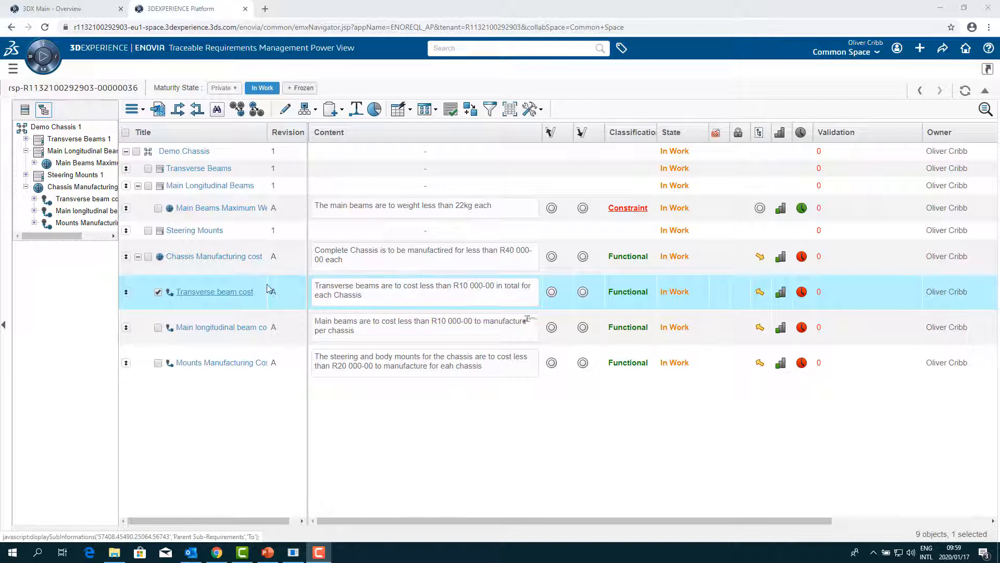
Open Chassis Manufacturing cost for editing and clear the Suspect link status of its transverse beam and main longitudinal beam sub-requirements
click(219, 263)
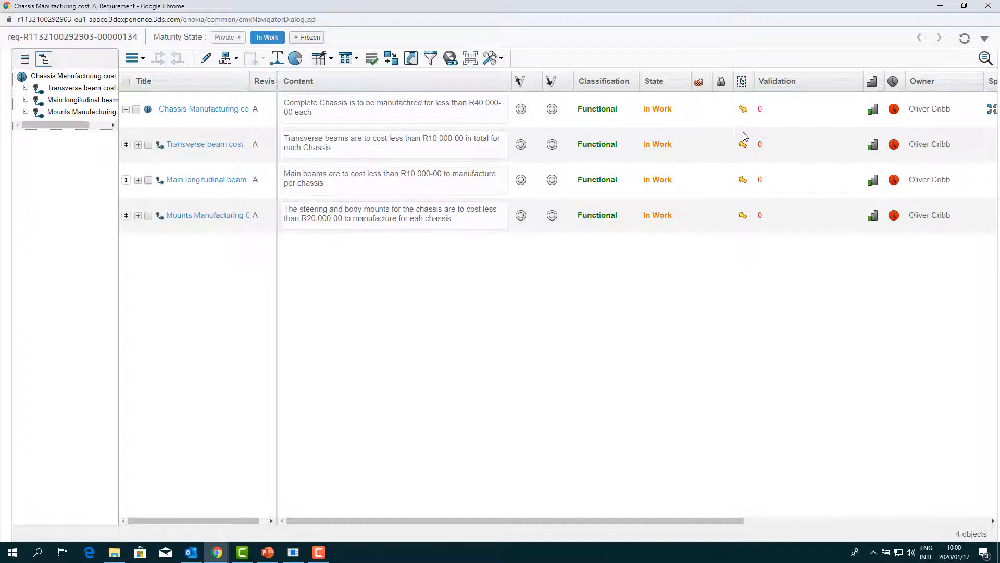
click(207, 59)
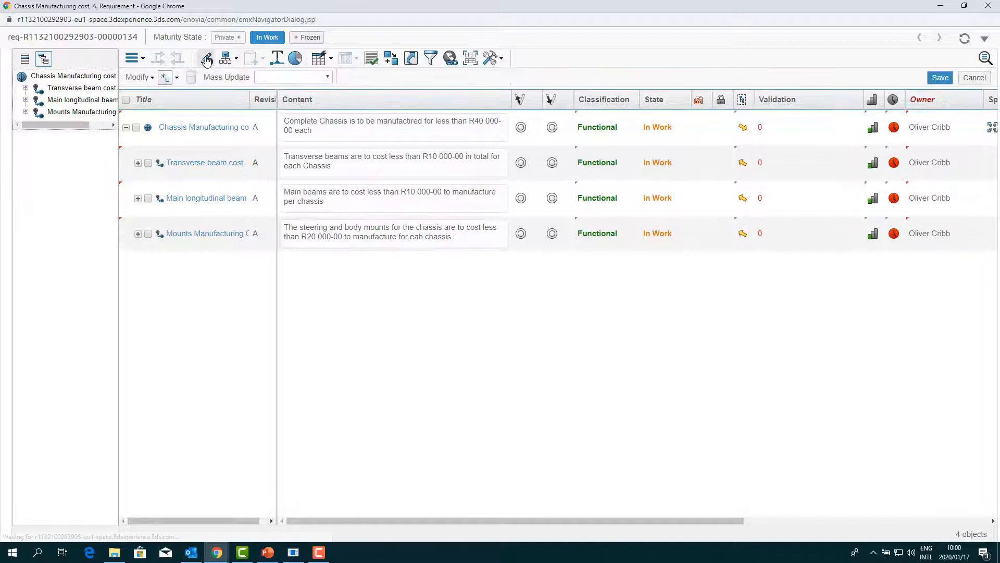
click(737, 151)
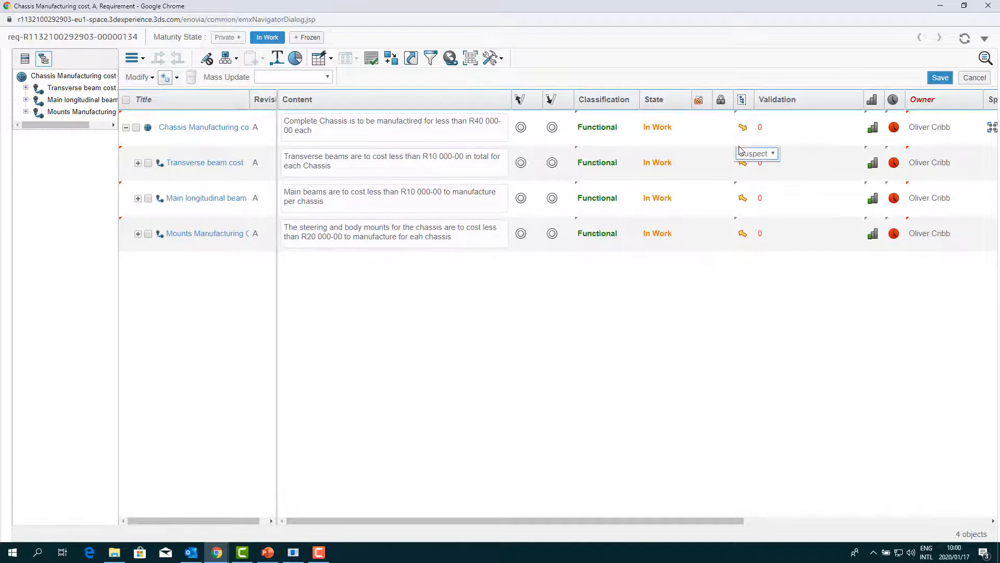
click(750, 156)
click(748, 186)
click(745, 198)
click(757, 189)
Clear the Suspect link status of the Mounts Manufacturing sub-requirement and save the edits
click(745, 221)
click(744, 232)
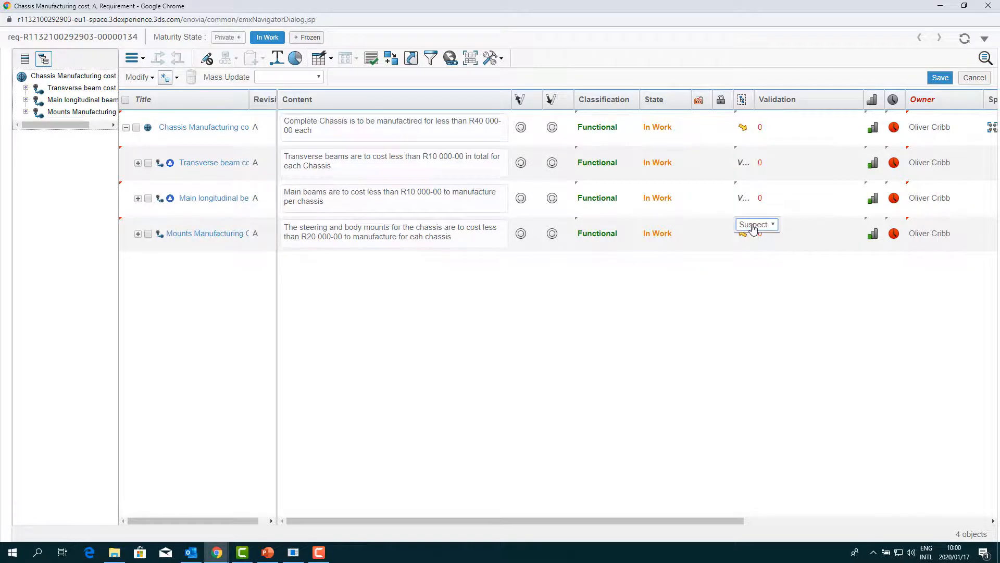
click(758, 224)
click(749, 254)
click(750, 305)
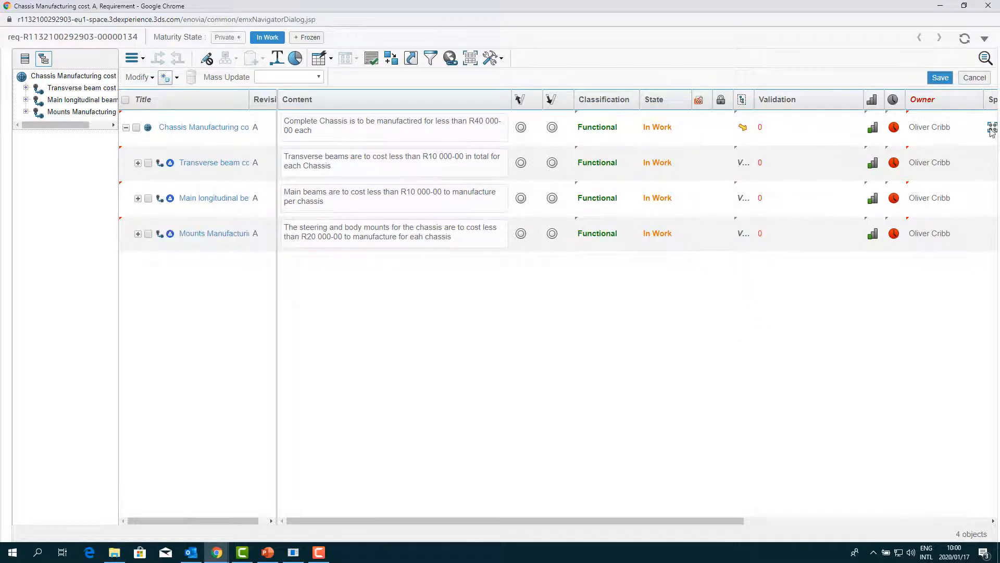
click(941, 79)
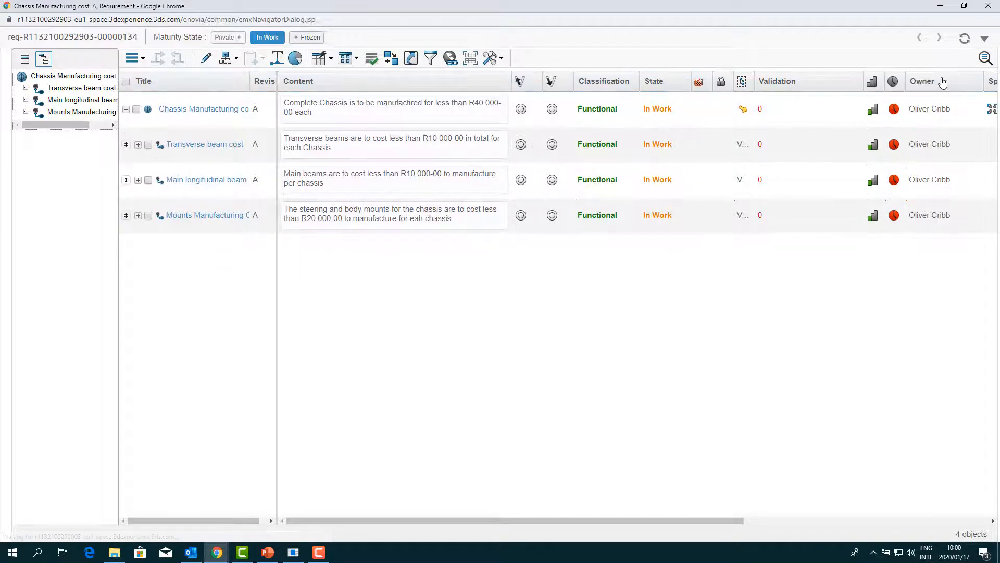
Refresh the Chassis Manufacturing cost view, then return to the Demo Chassis specification and refresh it too
click(964, 39)
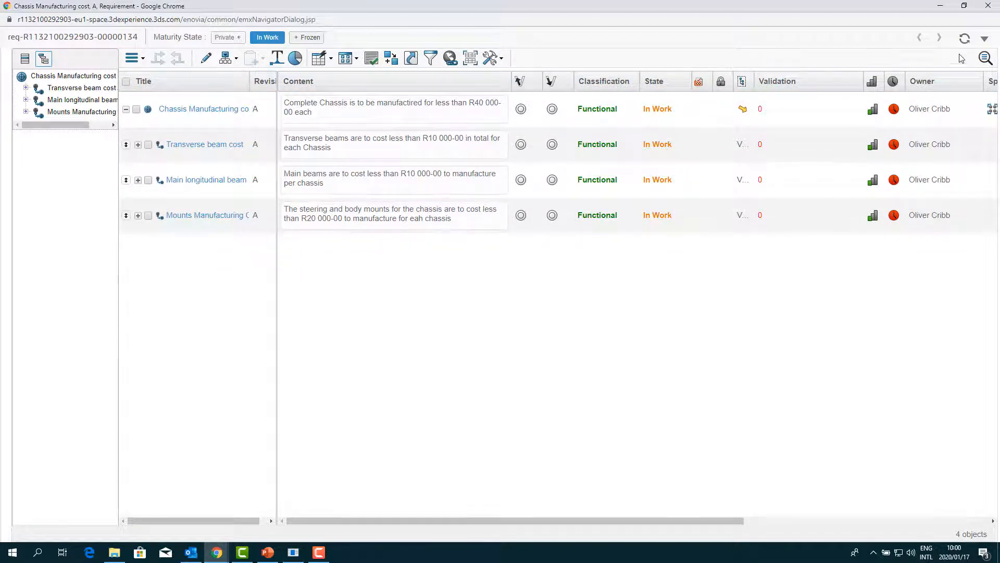
click(990, 5)
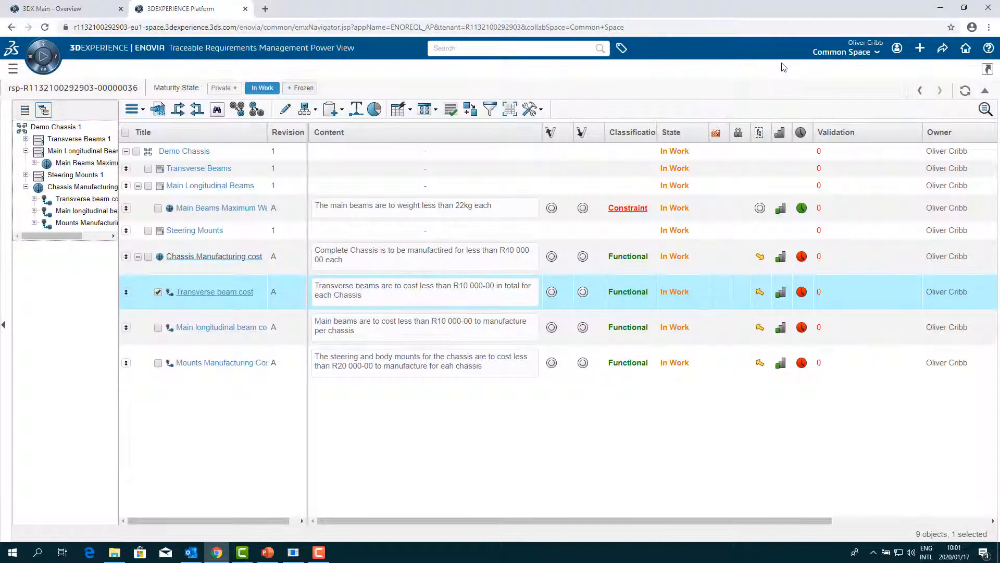
click(966, 92)
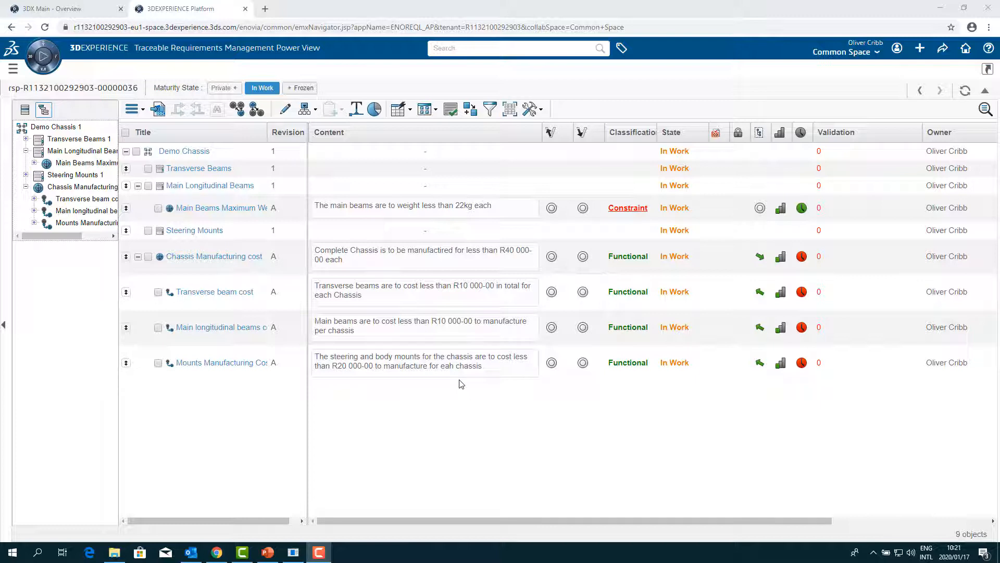
Reserve Chassis Manufacturing cost and its three sub-requirements with the comment "Final Requirements have been agreed with the client", including sub requirements and parameters
click(148, 256)
click(158, 292)
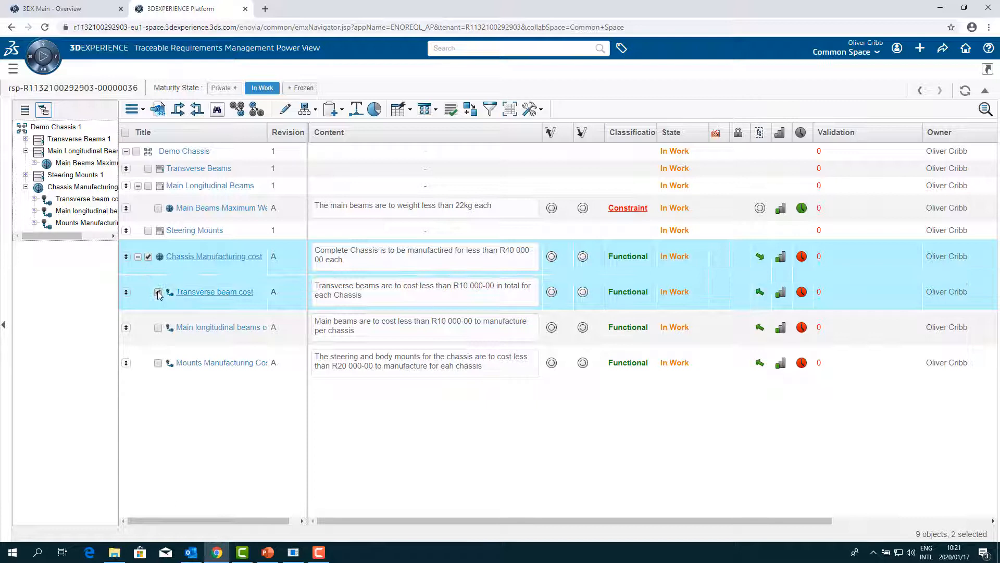
click(158, 327)
click(158, 363)
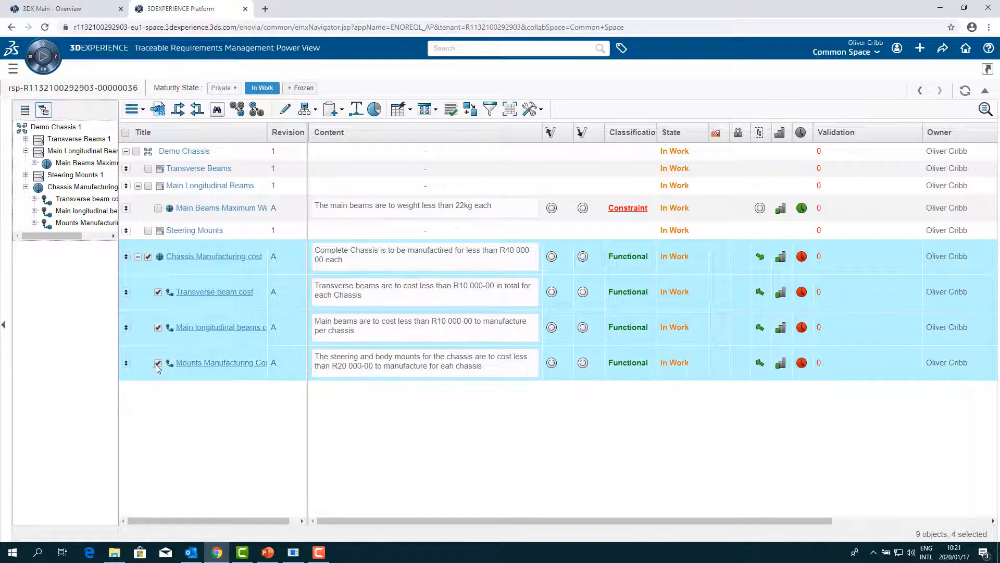
click(141, 111)
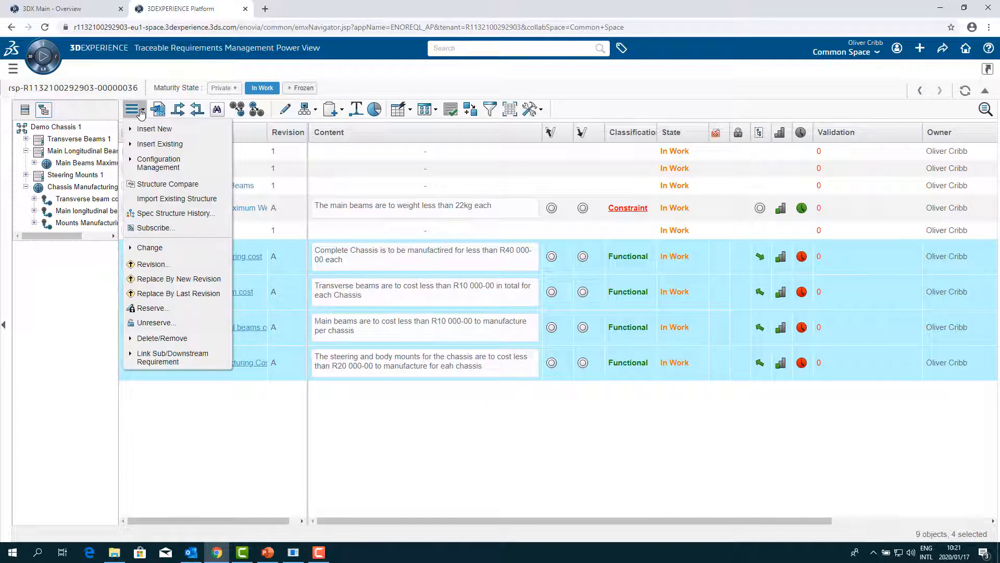
click(164, 309)
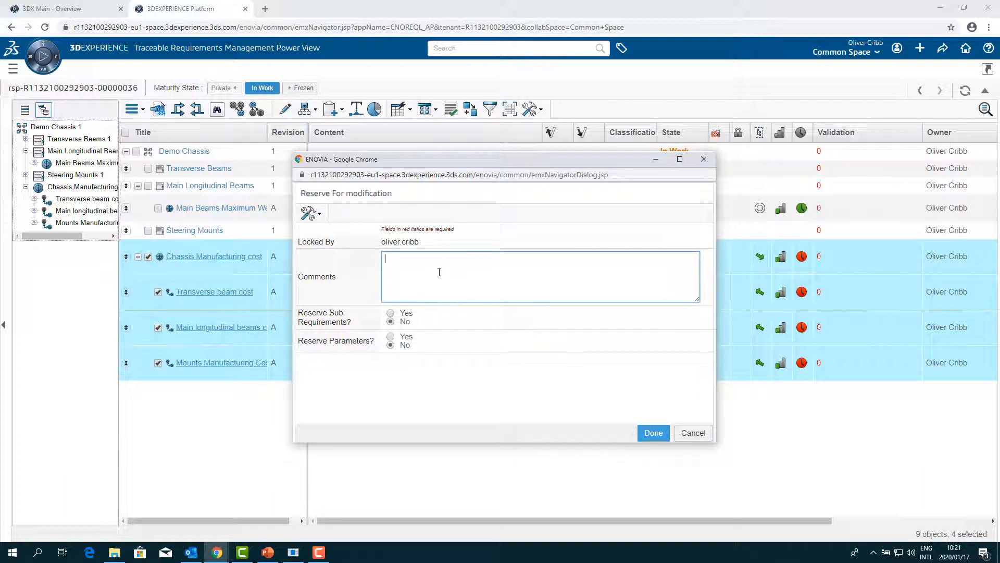
text(Final Requirements have been agreed with the client)
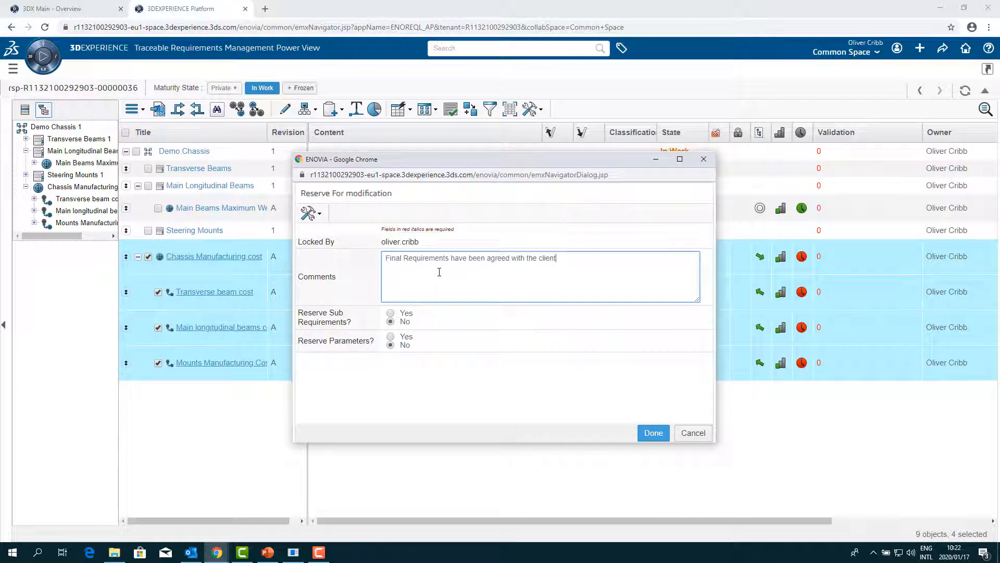
click(391, 312)
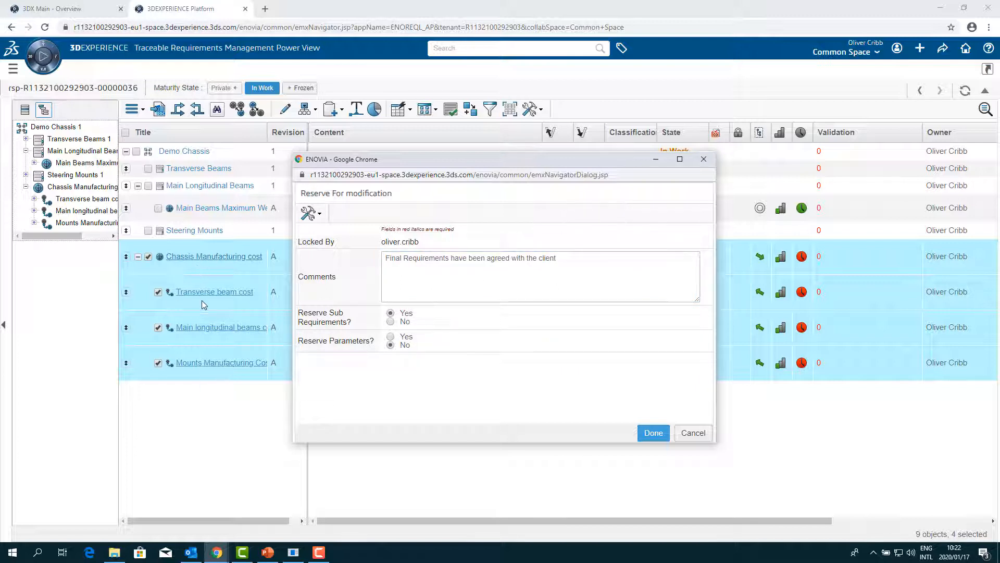
click(390, 336)
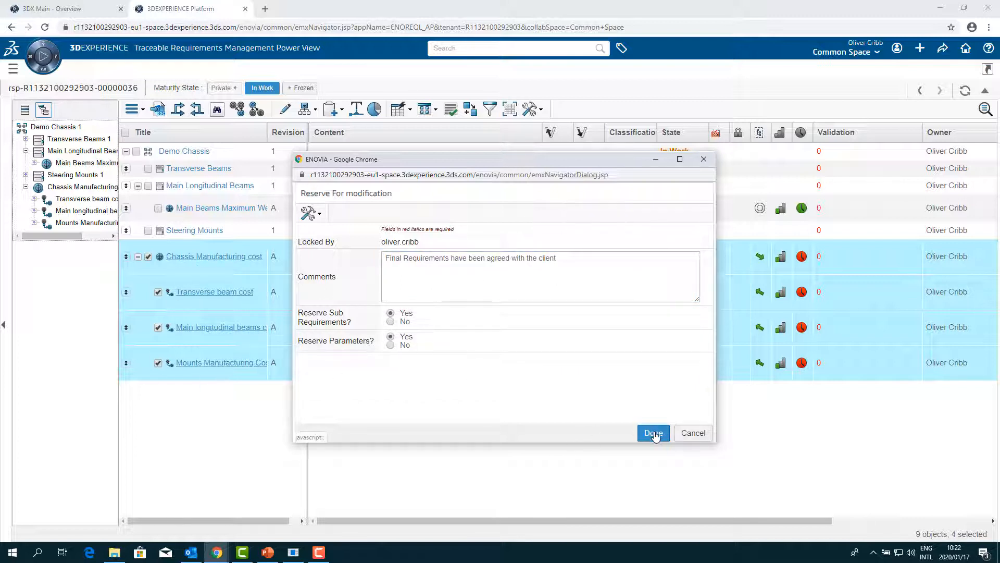
click(654, 433)
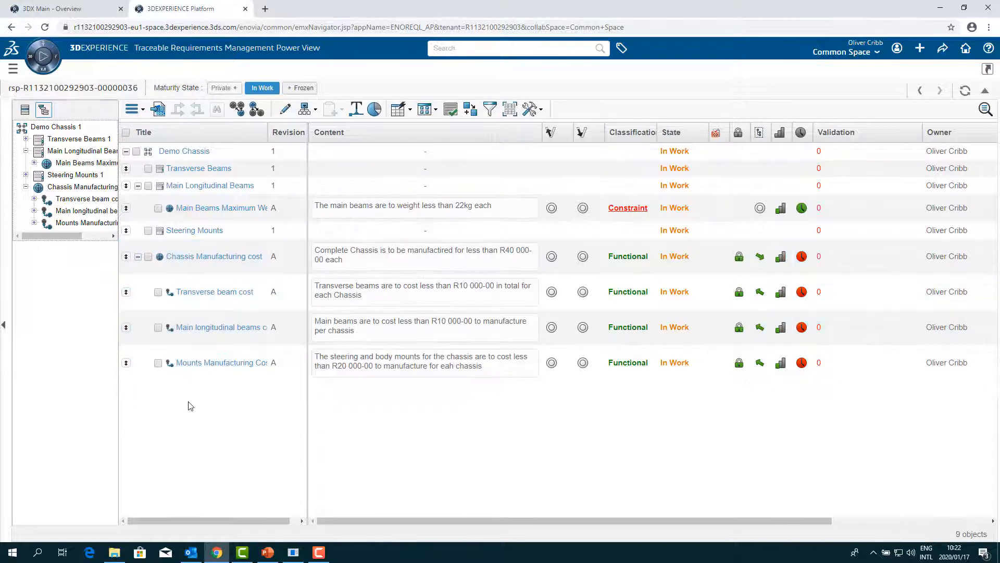
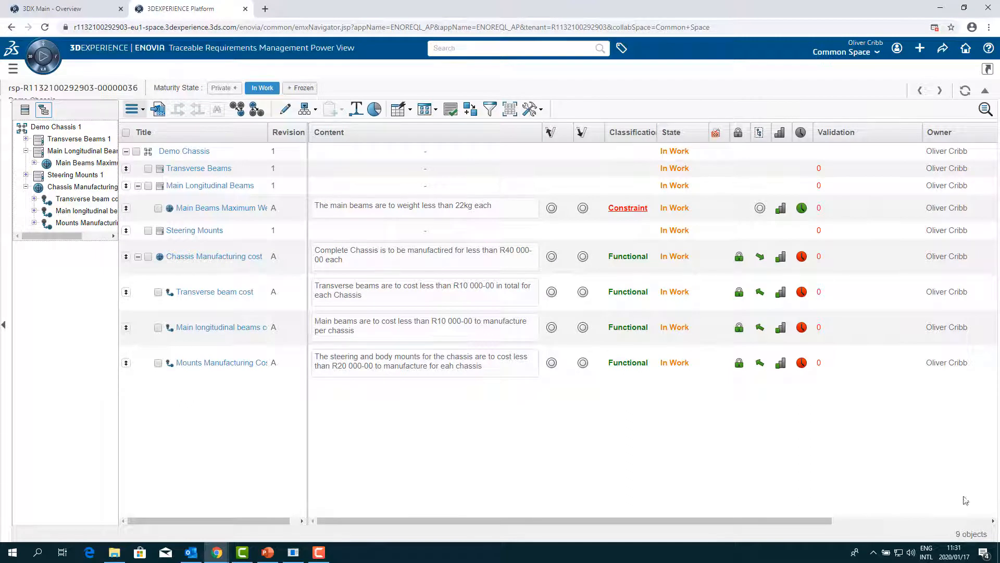
Mass promote Chassis Manufacturing cost and its three sub-requirements to the Frozen state, and clear the selection
click(158, 363)
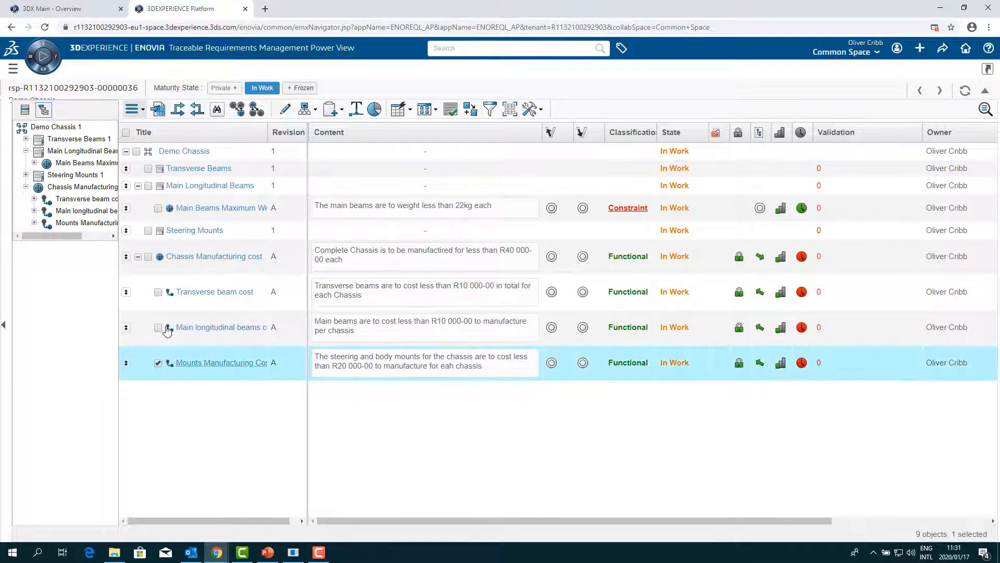
click(158, 327)
click(158, 291)
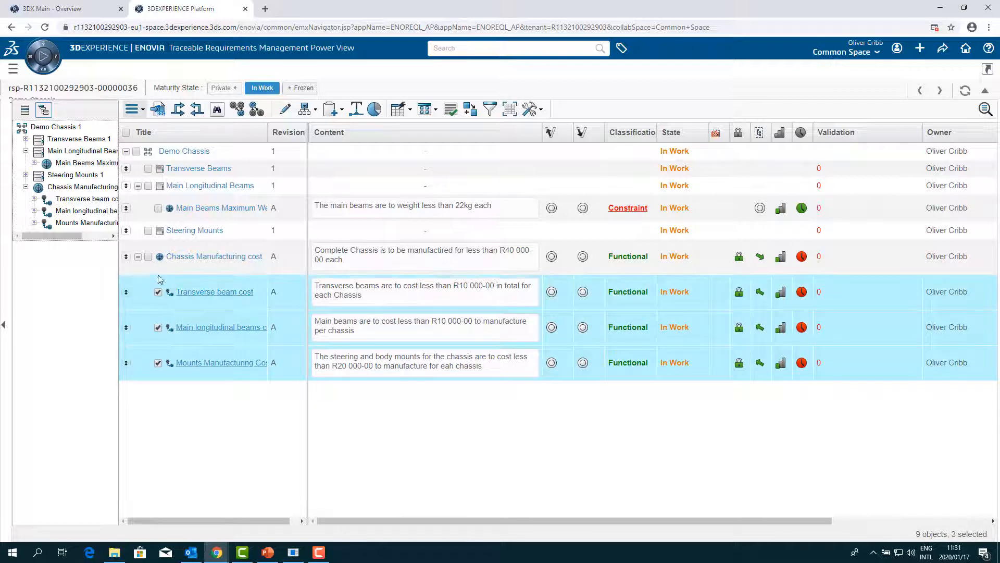
click(148, 257)
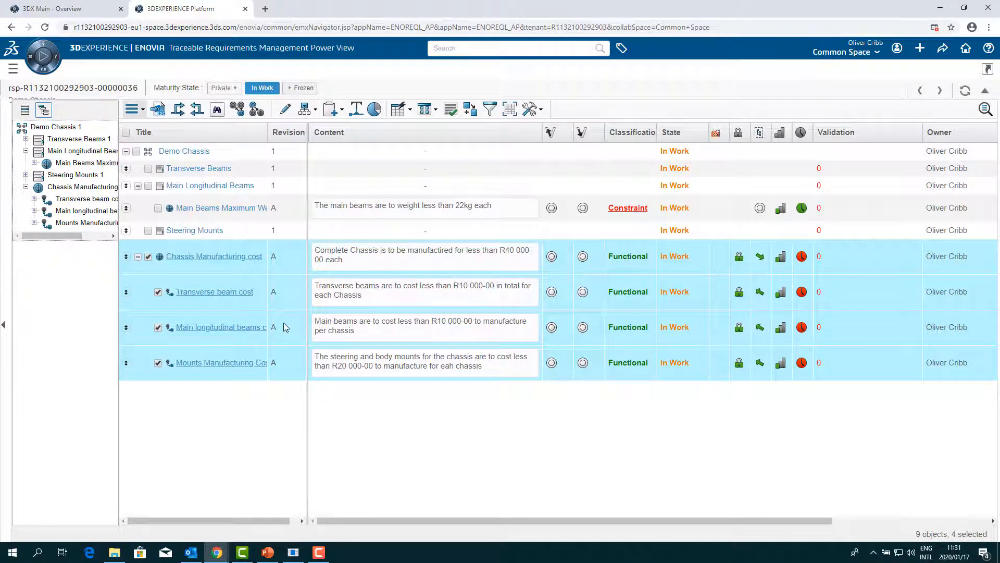
click(179, 110)
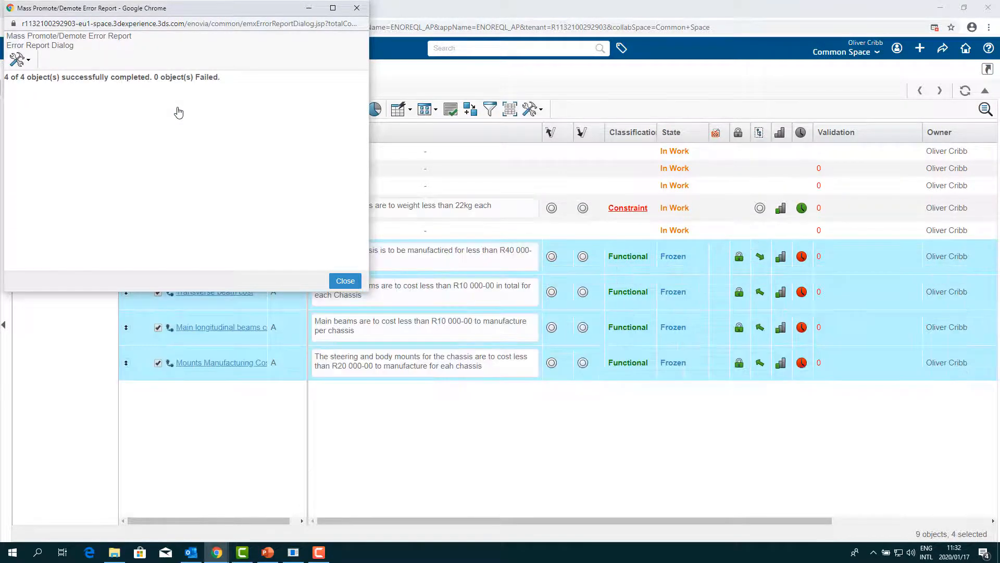
click(345, 280)
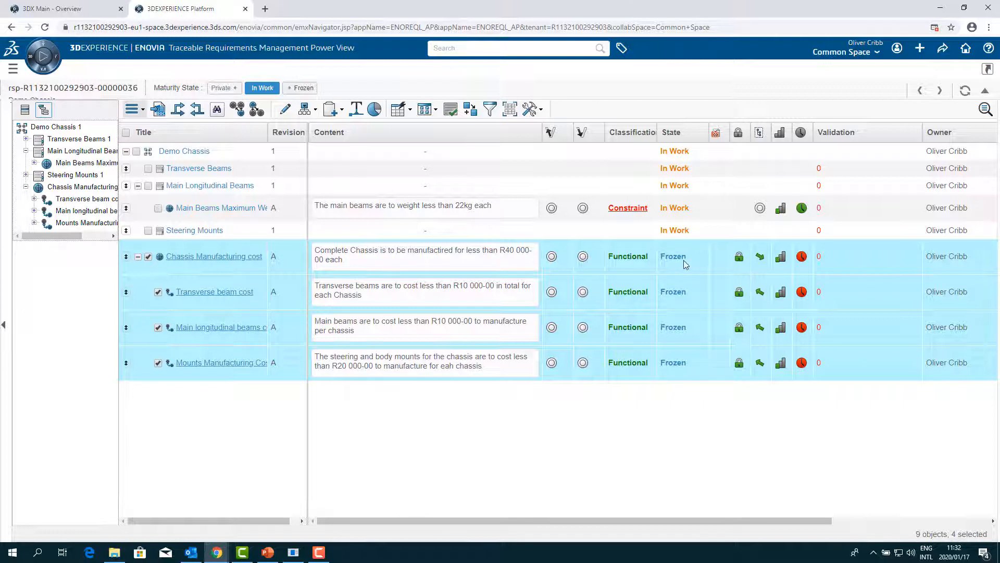
click(149, 256)
click(158, 291)
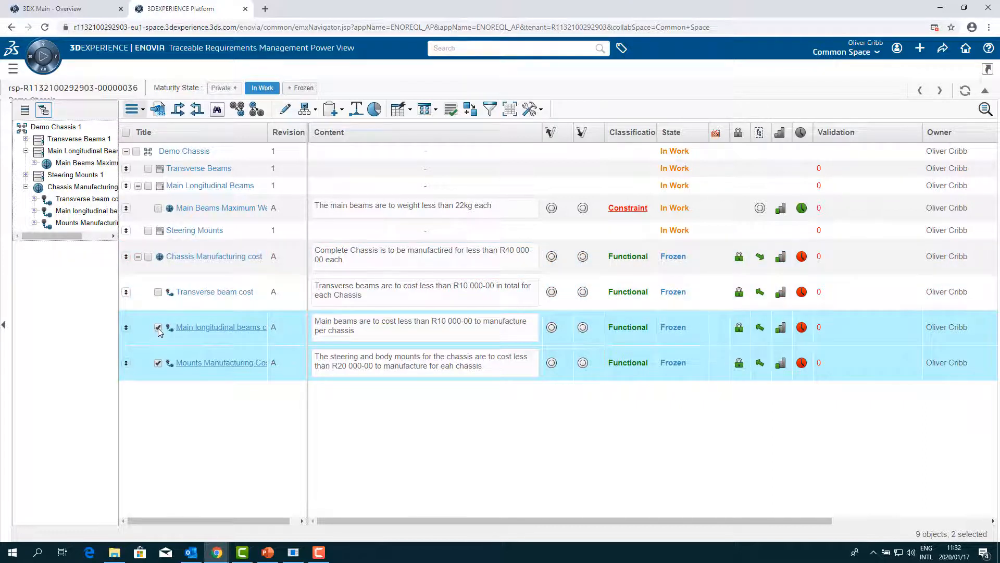
click(158, 327)
click(158, 362)
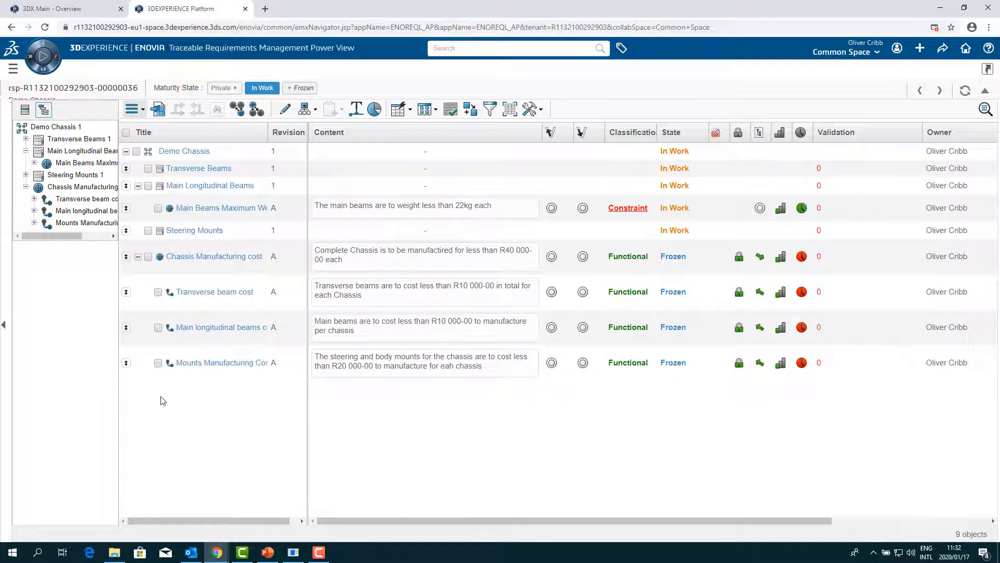
Try to promote the Demo Chassis requirement specification to the Frozen maturity state
click(136, 152)
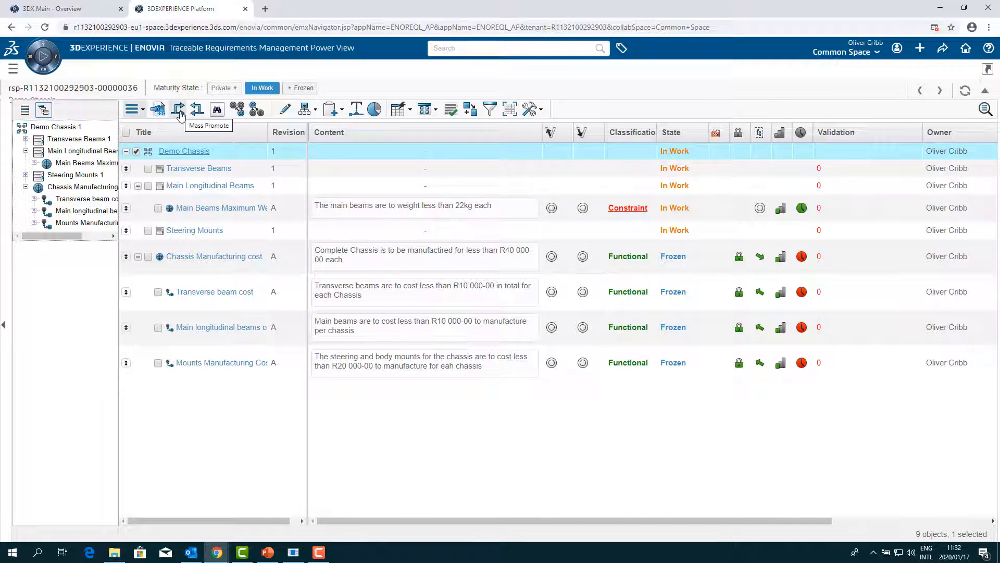
click(136, 151)
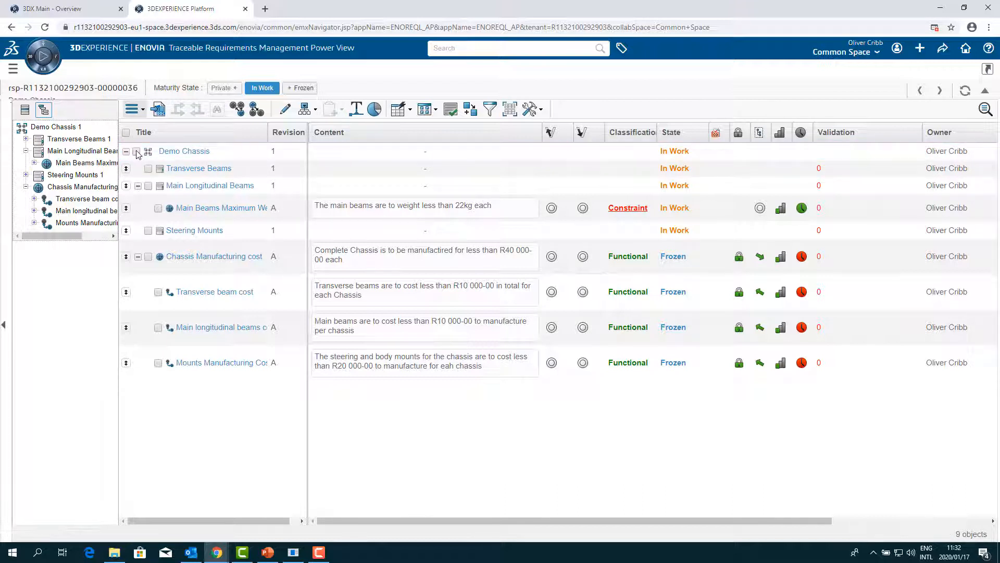
click(136, 151)
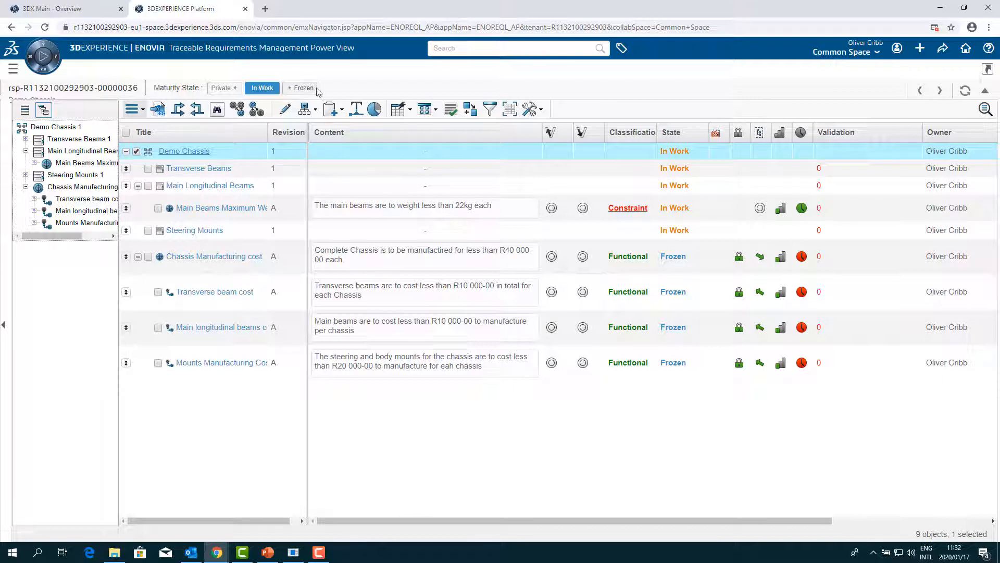
click(300, 89)
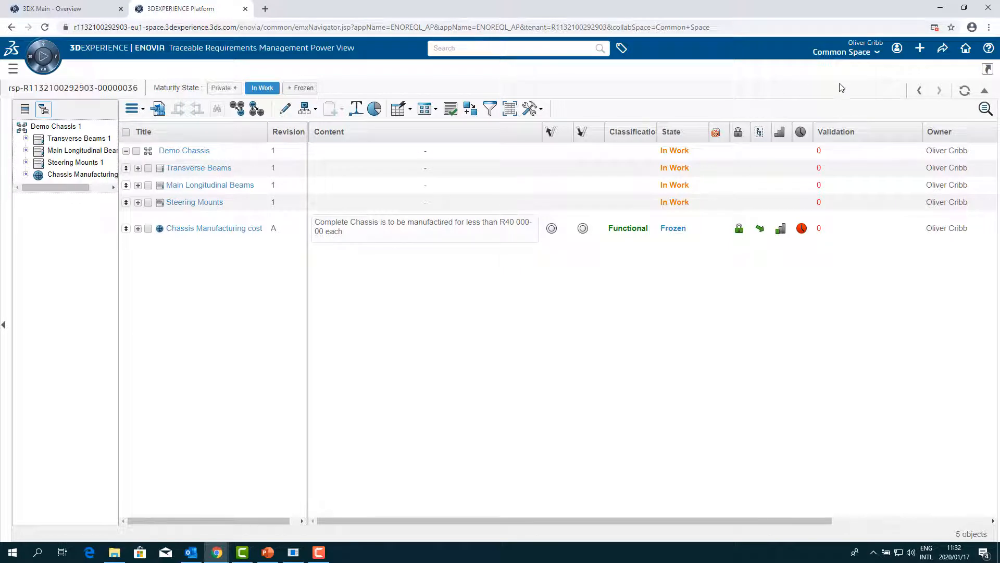
Promote the Demo Chassis specification to Frozen from the requirement specifications list, and open the specification again
click(920, 91)
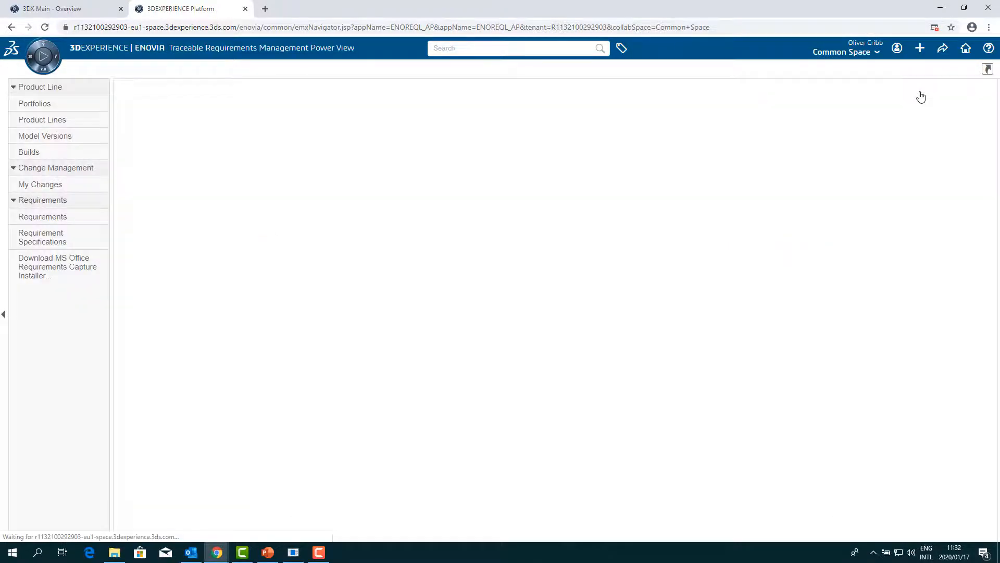
click(131, 168)
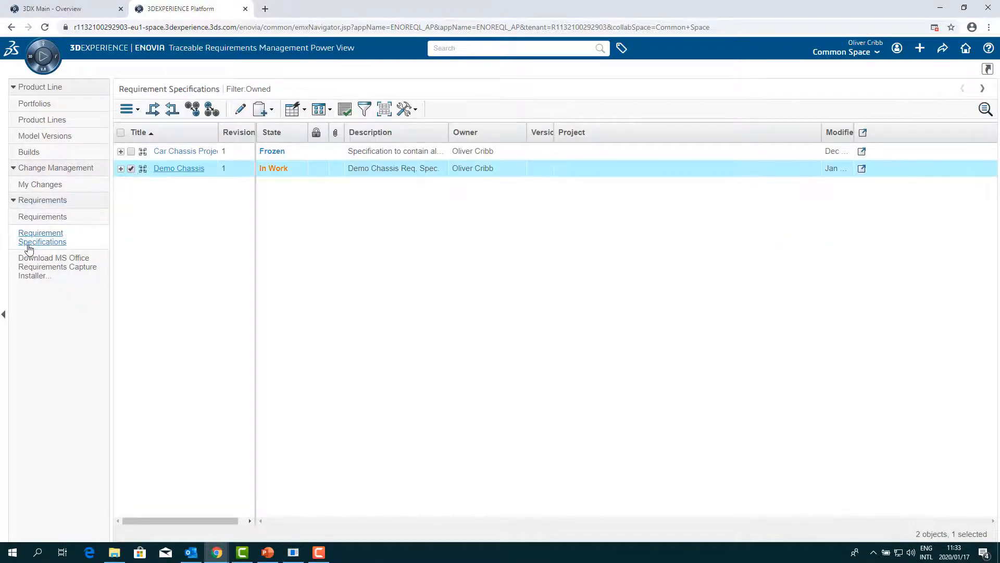
click(154, 110)
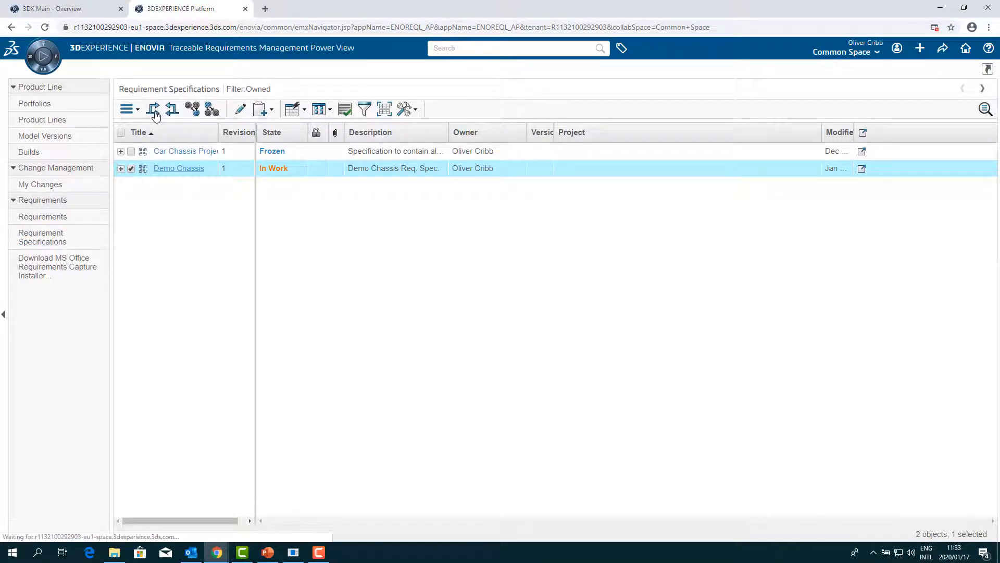
click(131, 168)
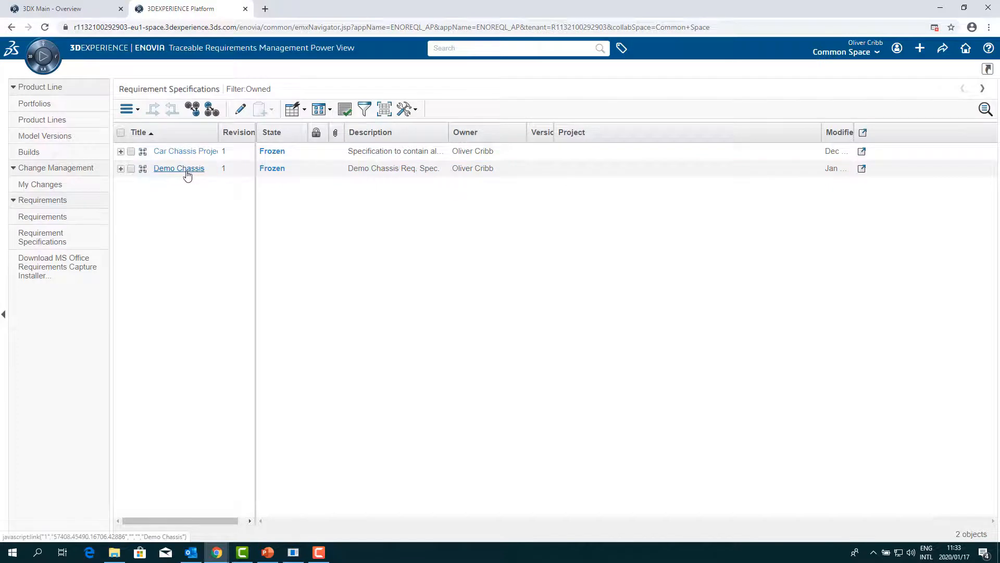
click(185, 169)
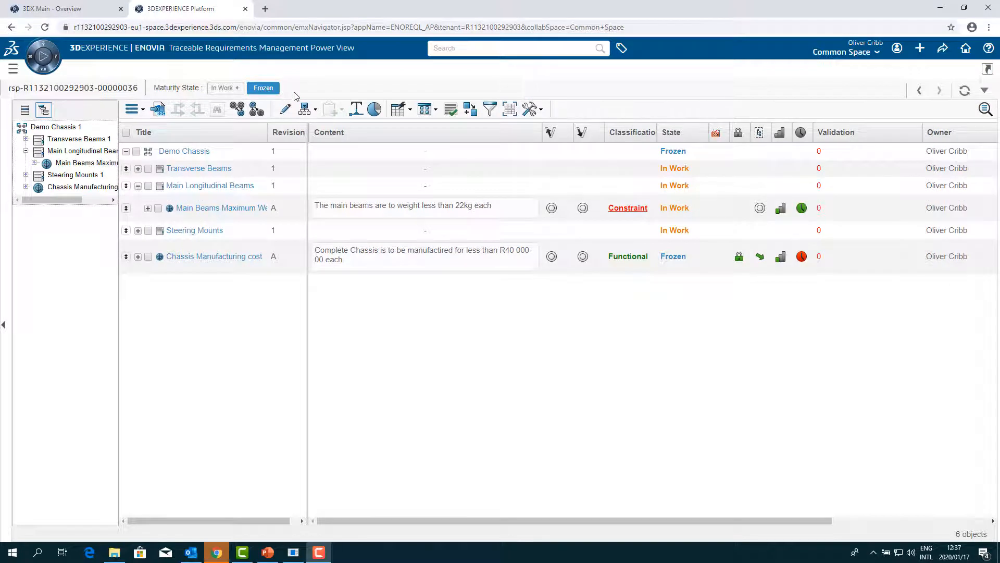
Open the Main Beams Maximum Weight requirement in a maximized window and show the issues in its exchange tracking
click(920, 49)
mouse_move(917, 175)
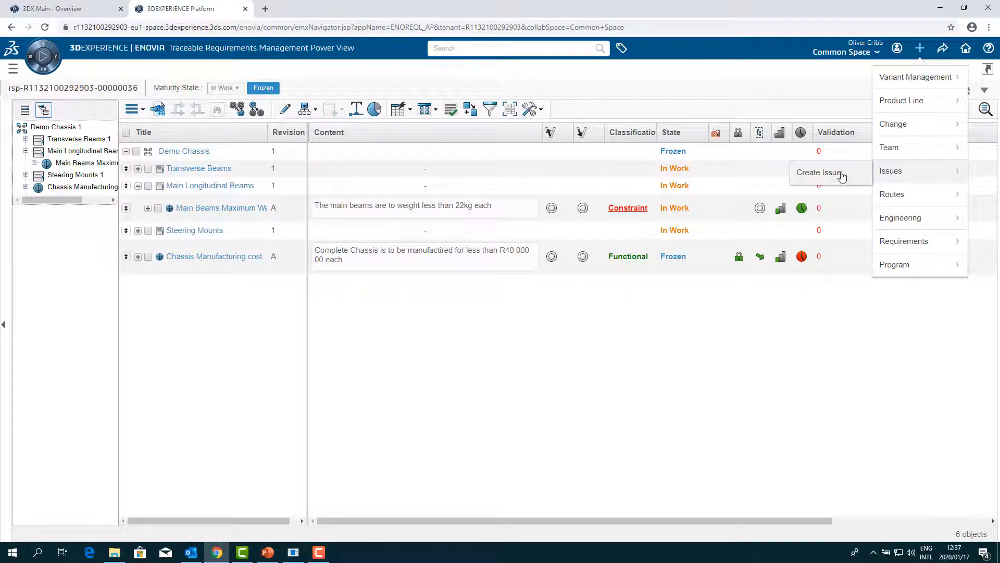
click(231, 208)
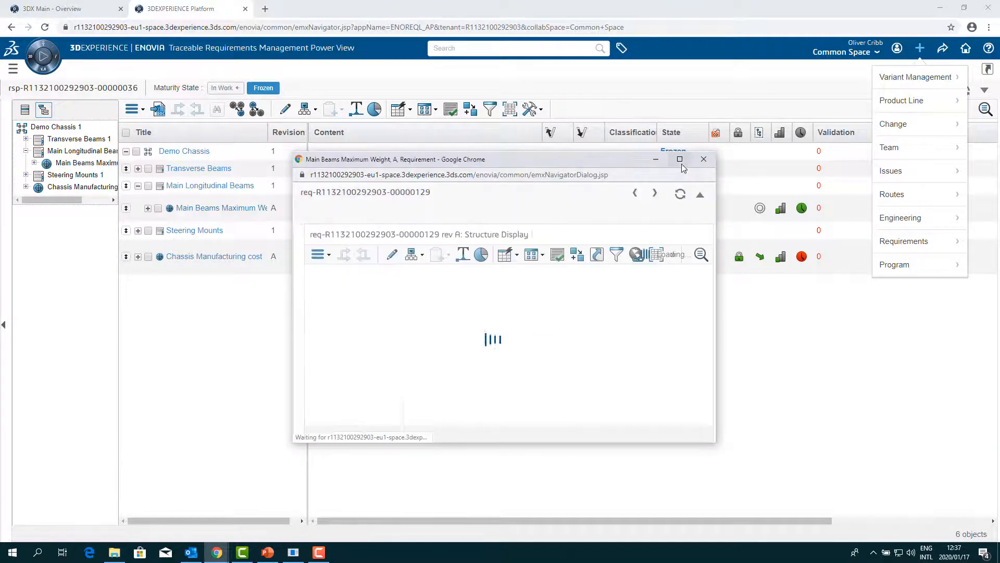
click(681, 160)
click(23, 61)
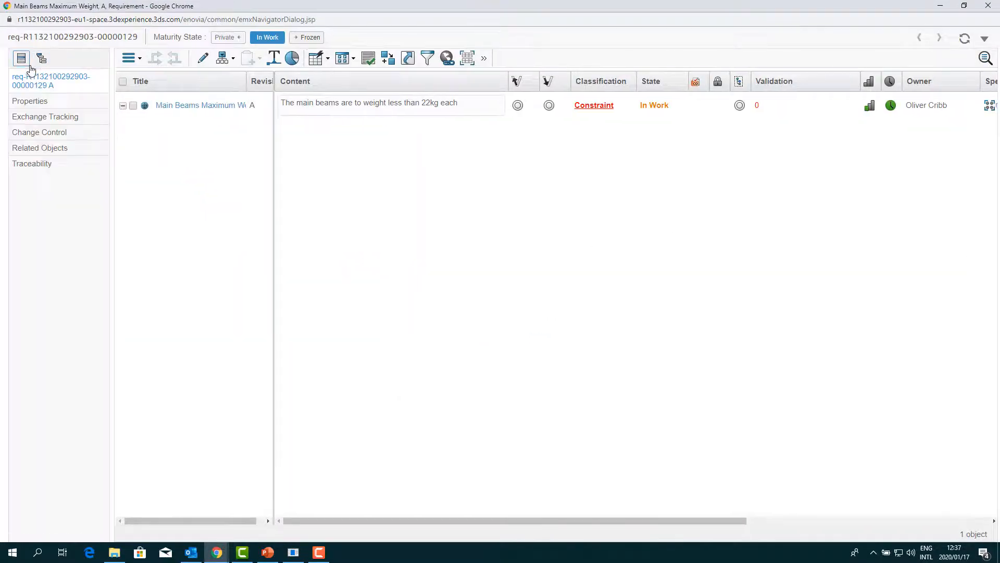
click(64, 117)
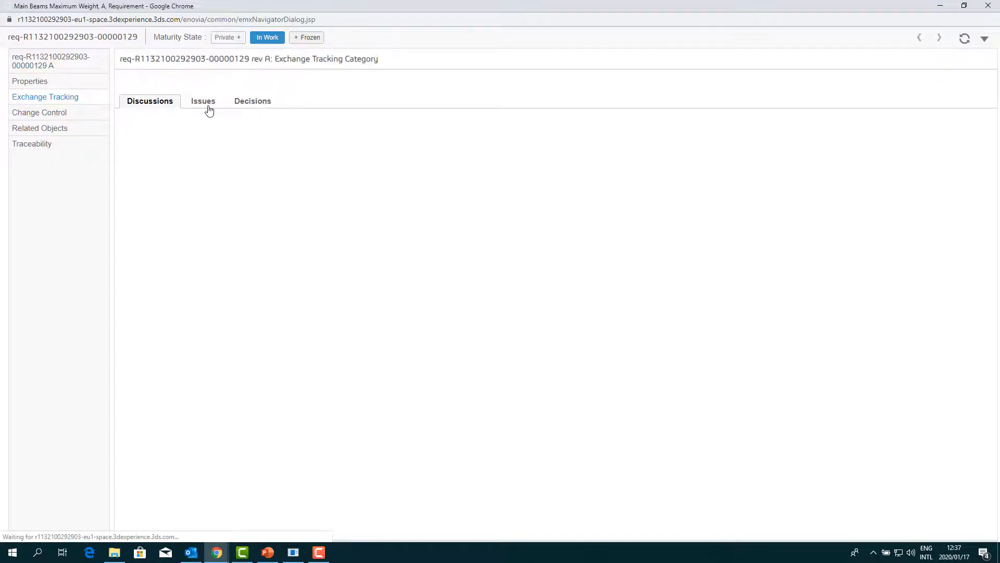
click(203, 61)
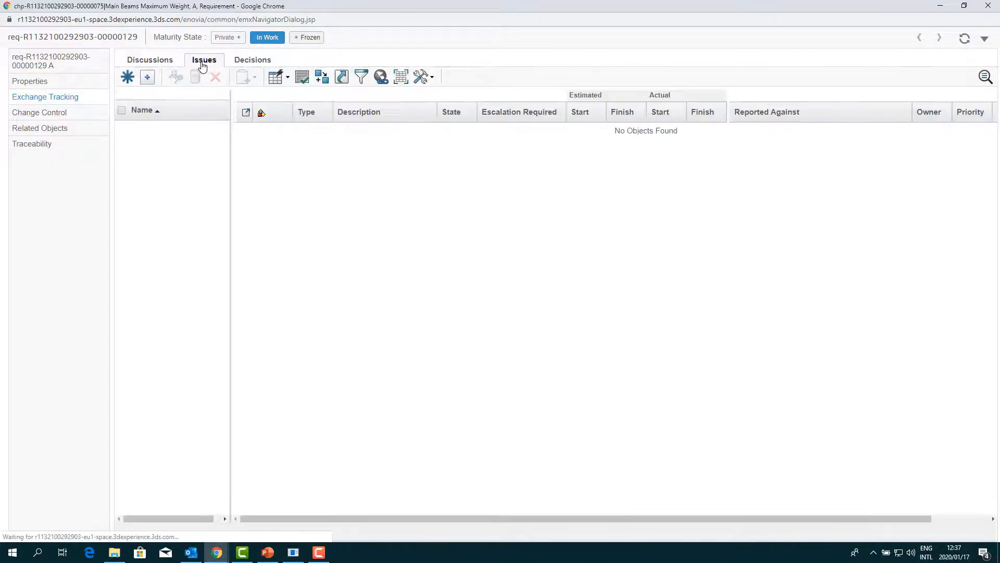
Start a new issue described as "the 22kg maximum weight is too strict", with estimated start Jan 17, 2020 and estimated finish Jan 20, 2020
click(129, 78)
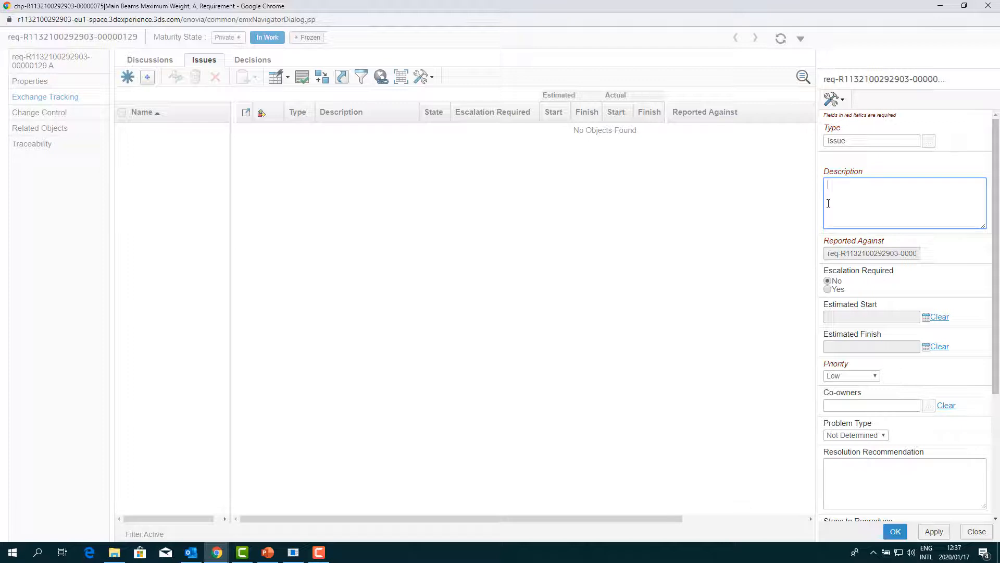
text(the 22kg maximum weight is too strict)
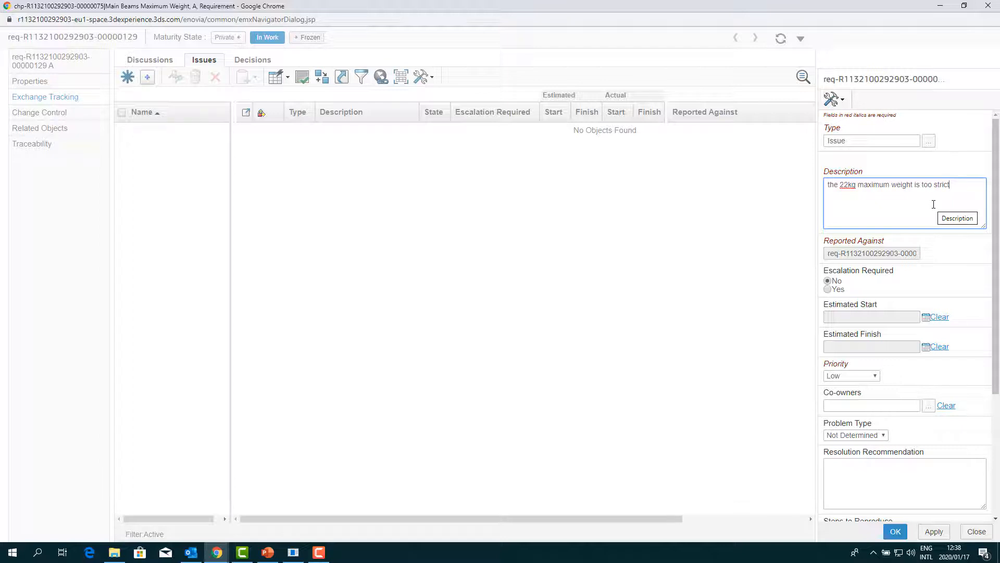
click(926, 317)
click(958, 386)
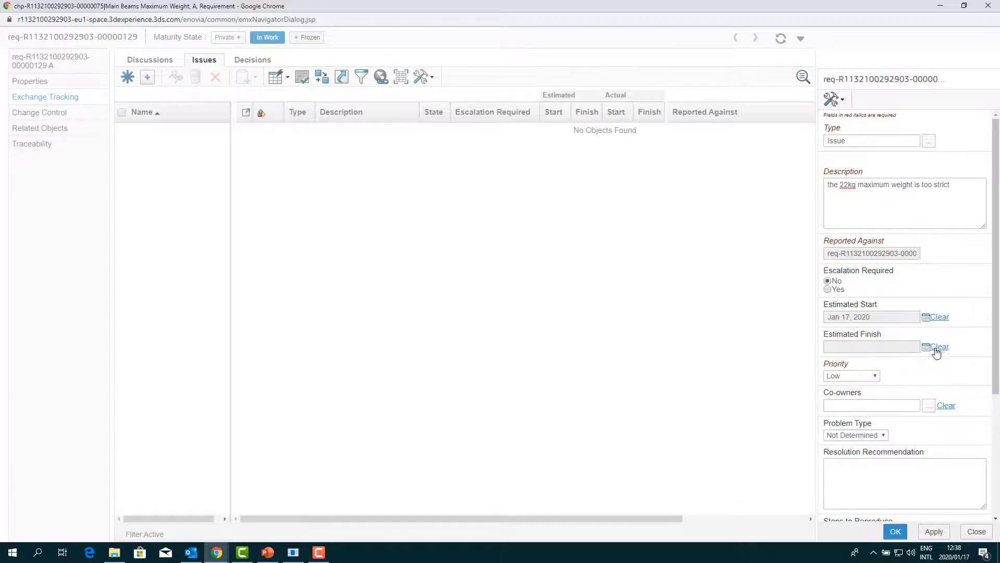
click(925, 348)
click(878, 434)
Enter the resolution recommendation "increase the maximum weight from 2 to 30 kgs", title the issue "Main Beam Max weight issue 1" and create it
scroll(898, 405, down, 3)
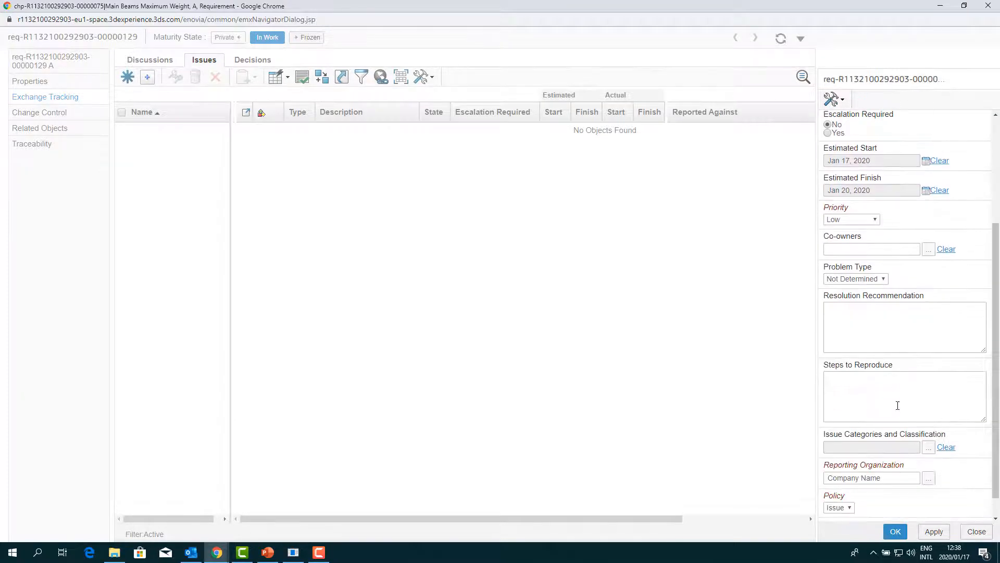
click(901, 337)
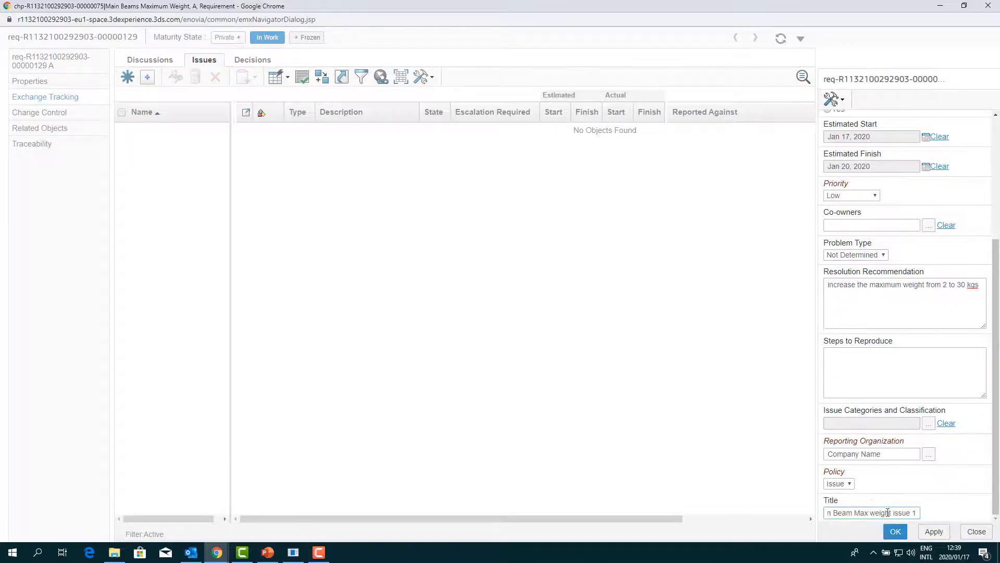
click(895, 531)
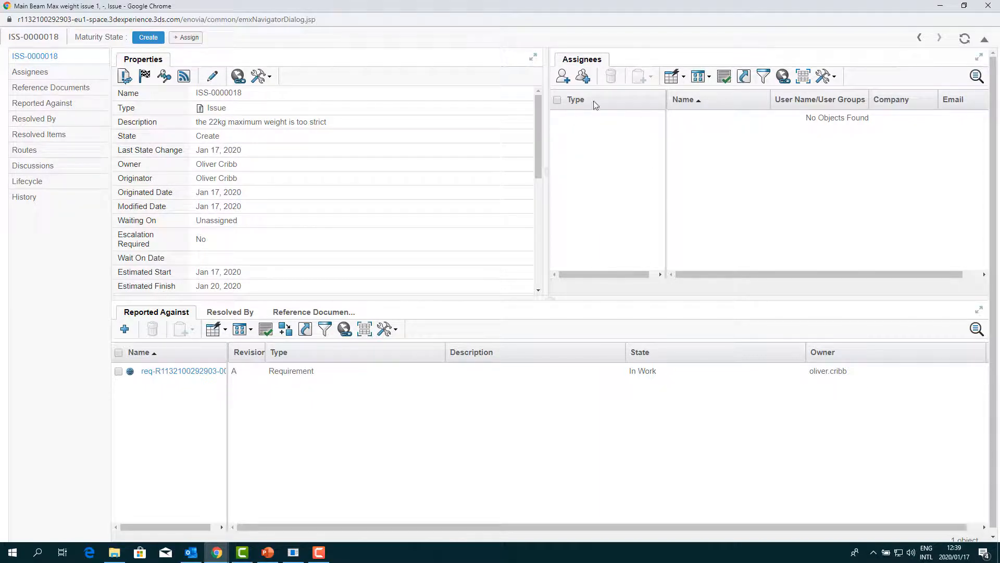
Add the issue's owner as its assignee from the person search results
click(564, 77)
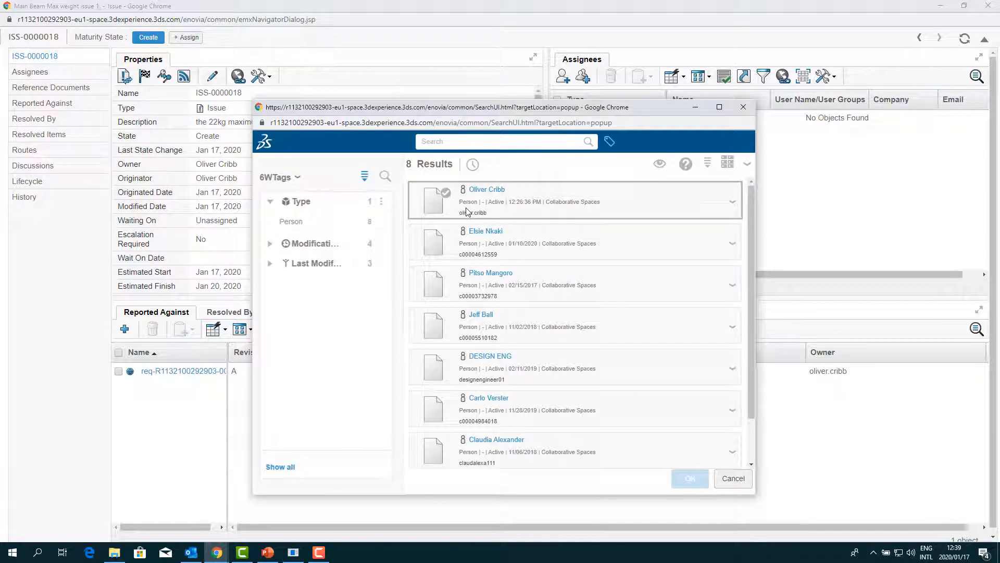
click(530, 198)
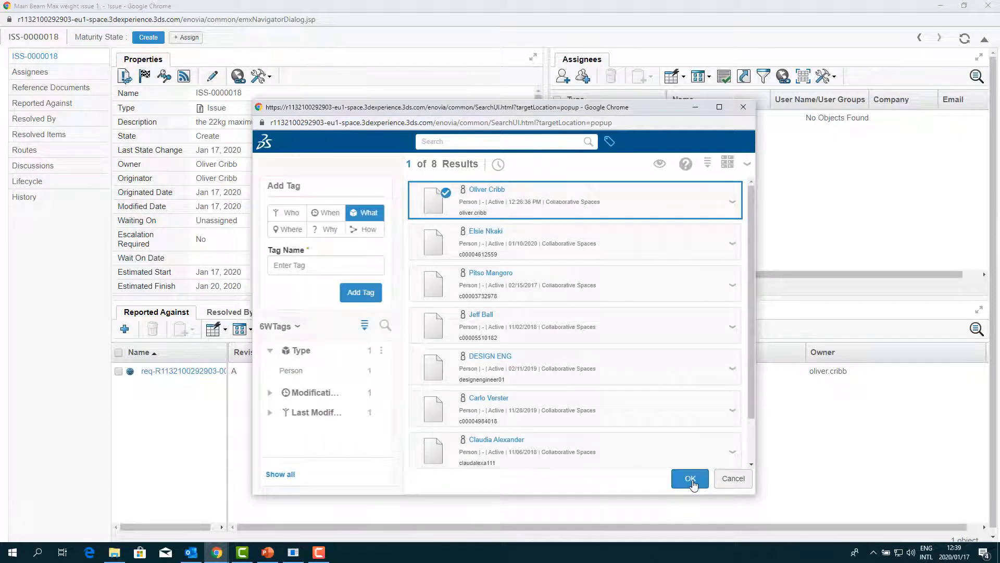
click(691, 478)
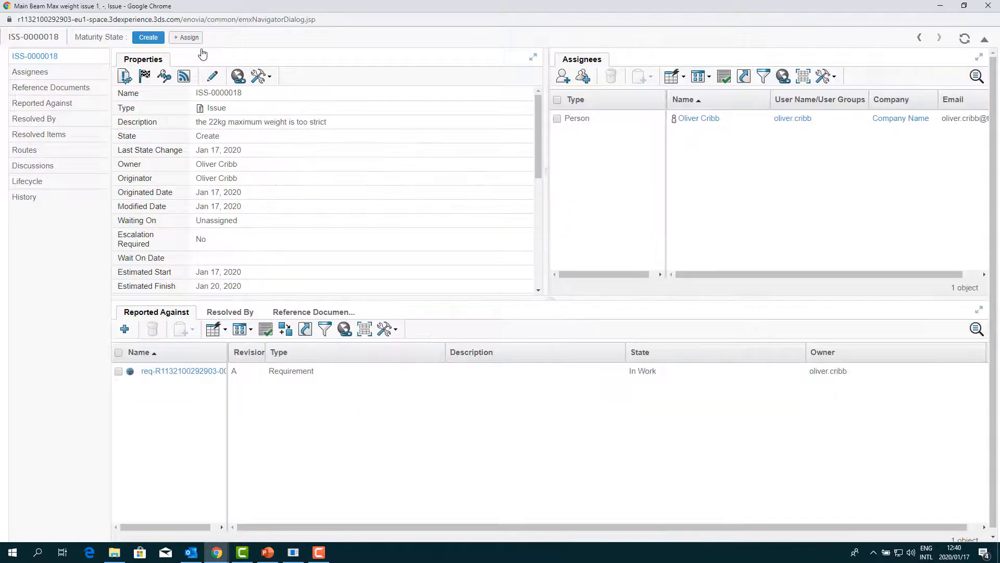
Promote the issue through Assign to the Active state, and close its window
click(185, 37)
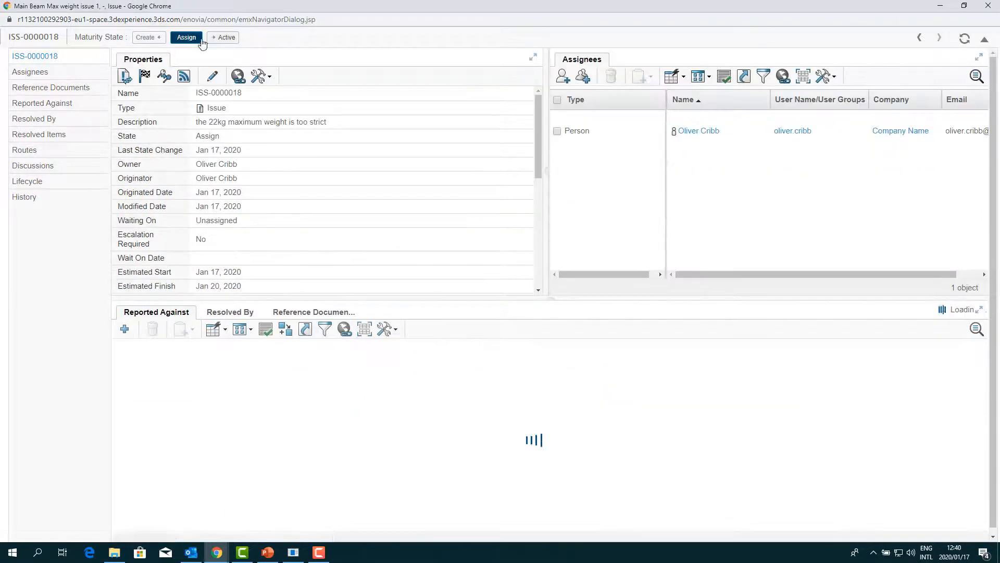
click(223, 38)
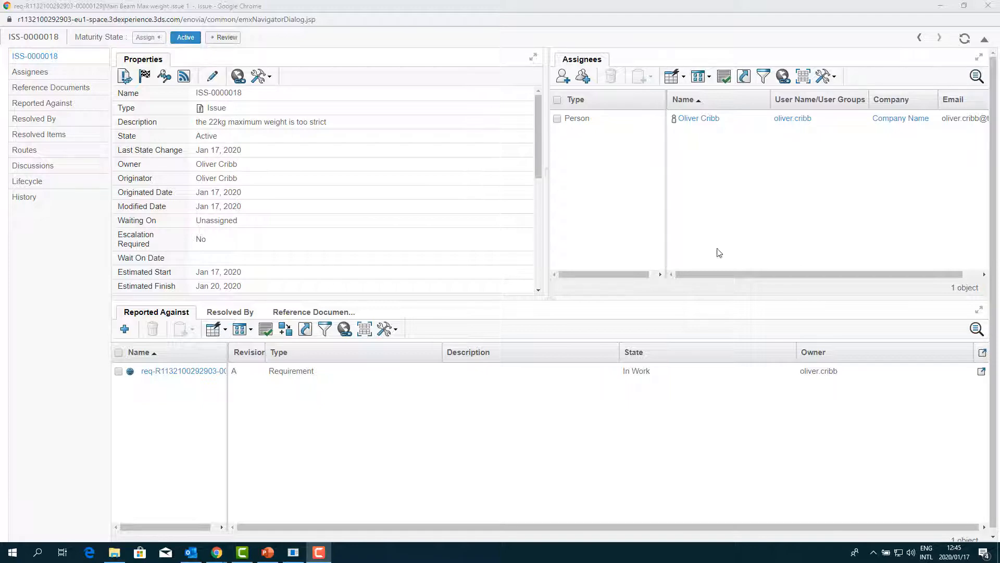
click(981, 7)
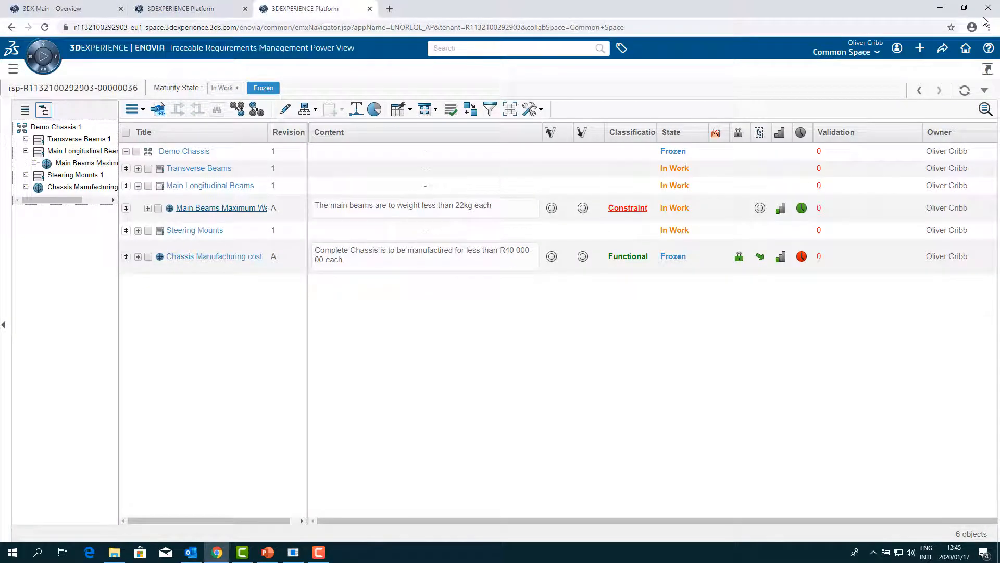
Reopen the Main Beams Maximum Weight requirement from the specification and show its issues list
click(211, 210)
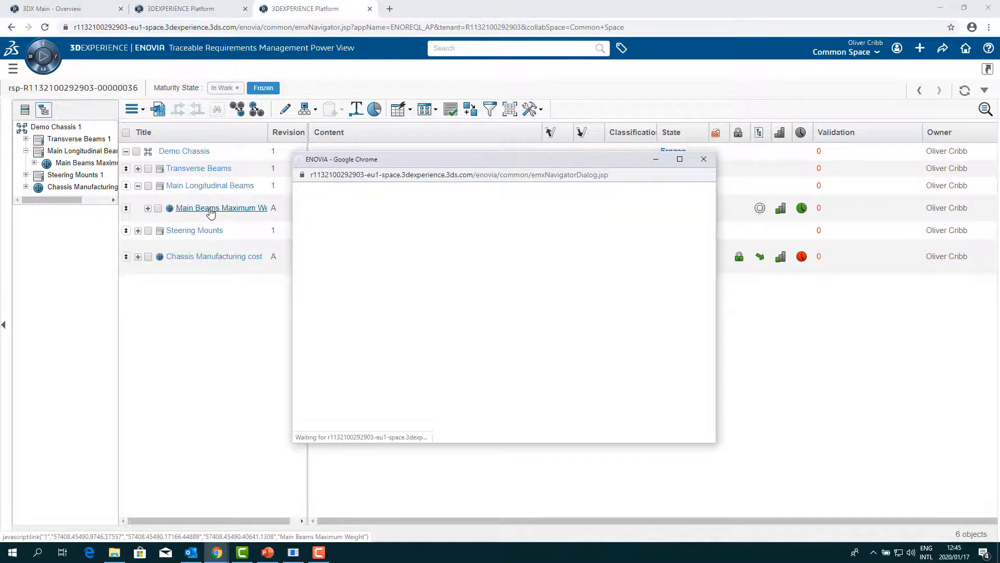
click(65, 118)
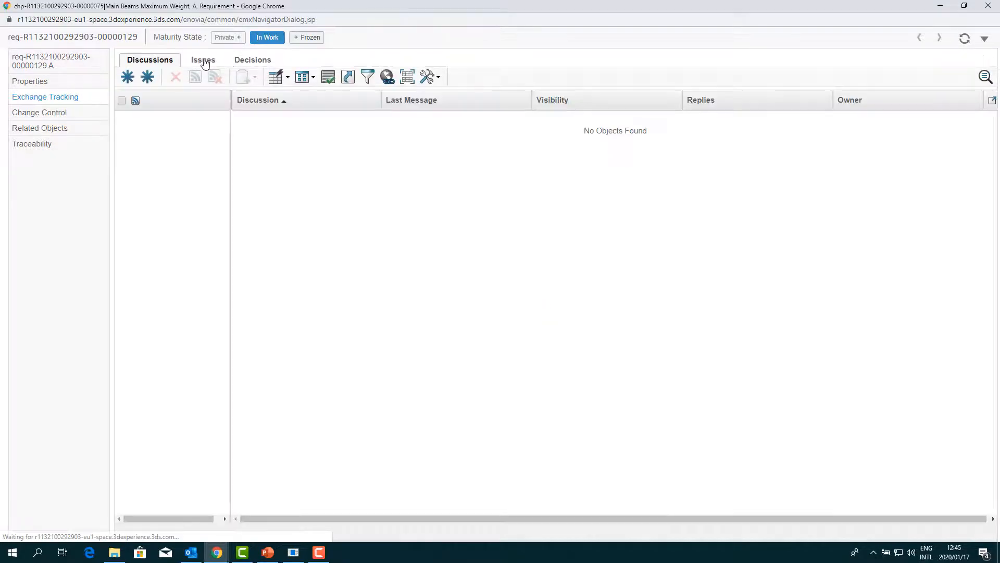
click(204, 60)
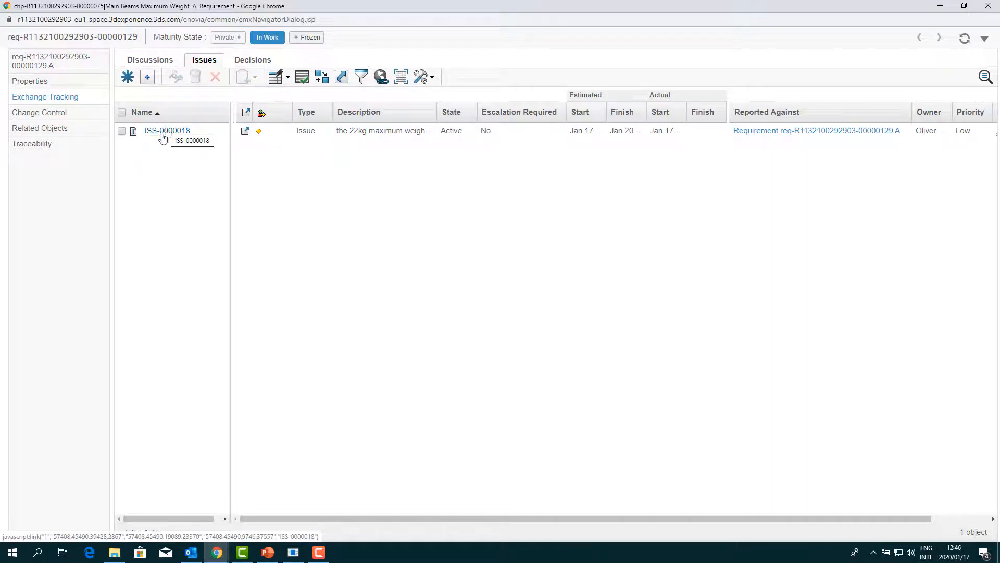
Close the maximum weight issue with action "Issue reviewed and proposal accepted" and resolution statement "increase the maximum weight from 22kg to 30kg", dated Jan 17, 2020
click(162, 134)
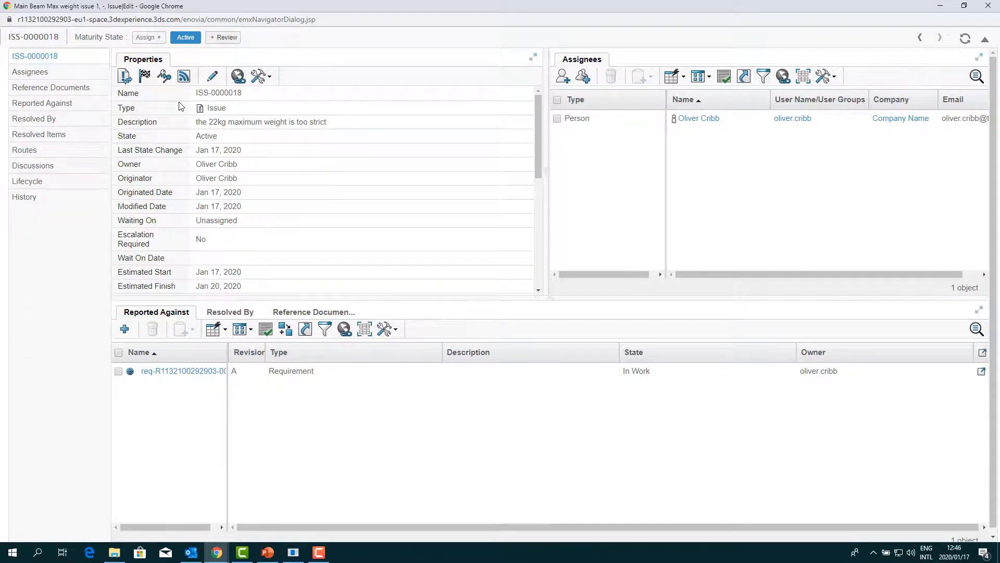
click(145, 77)
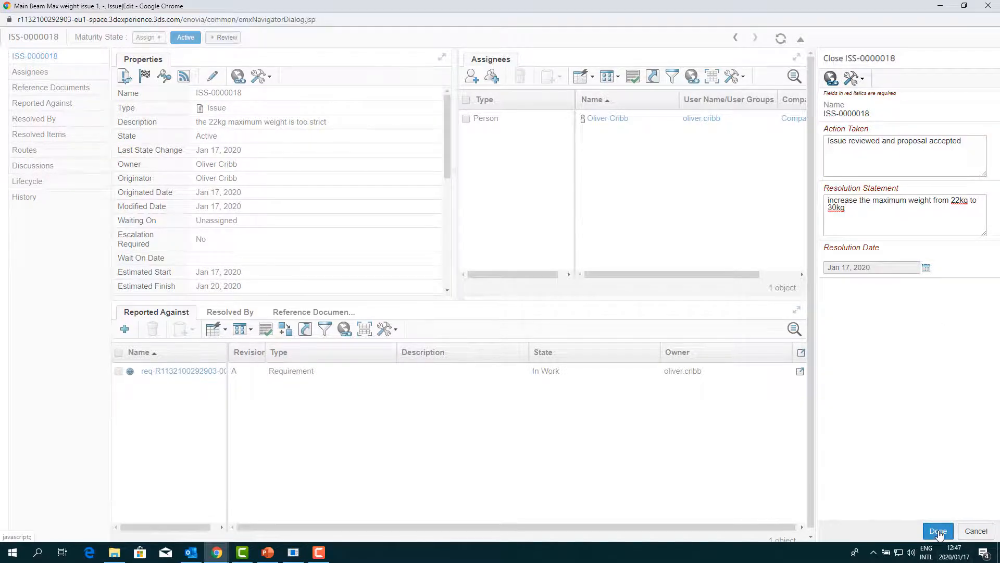
click(939, 532)
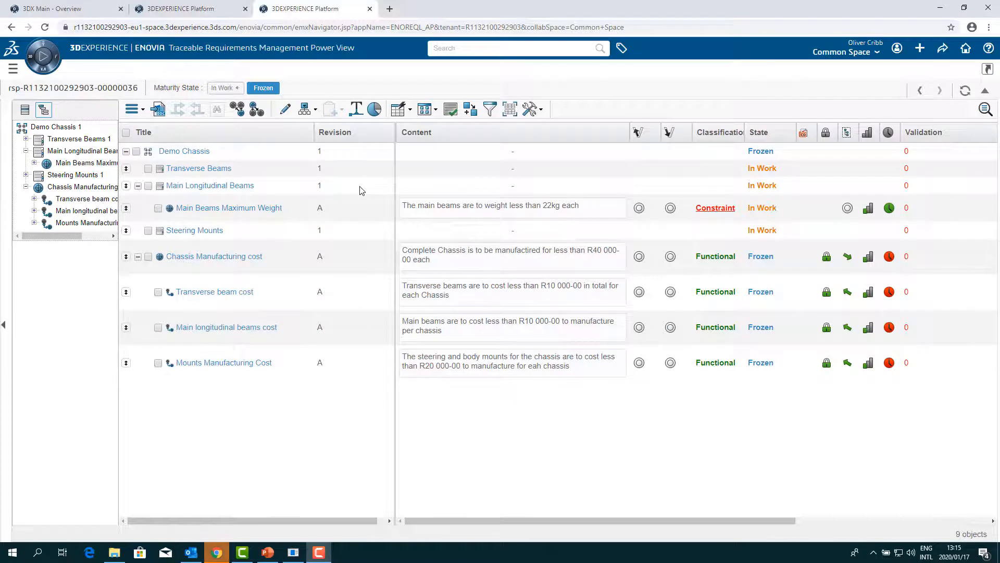
Check the revisions of the Main Beams Maximum Weight requirement in its change control, and close the requirement window
click(231, 209)
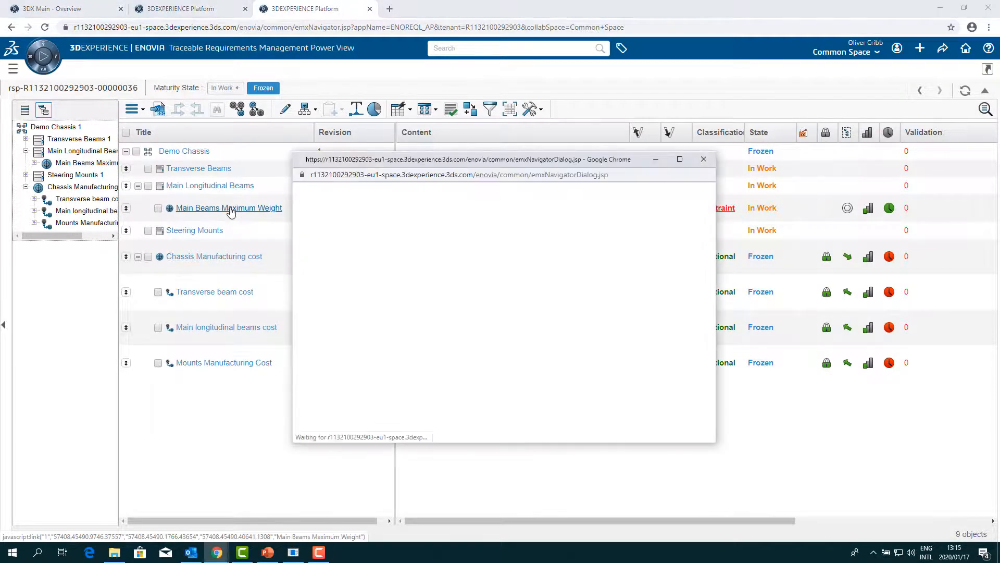
click(679, 159)
click(22, 59)
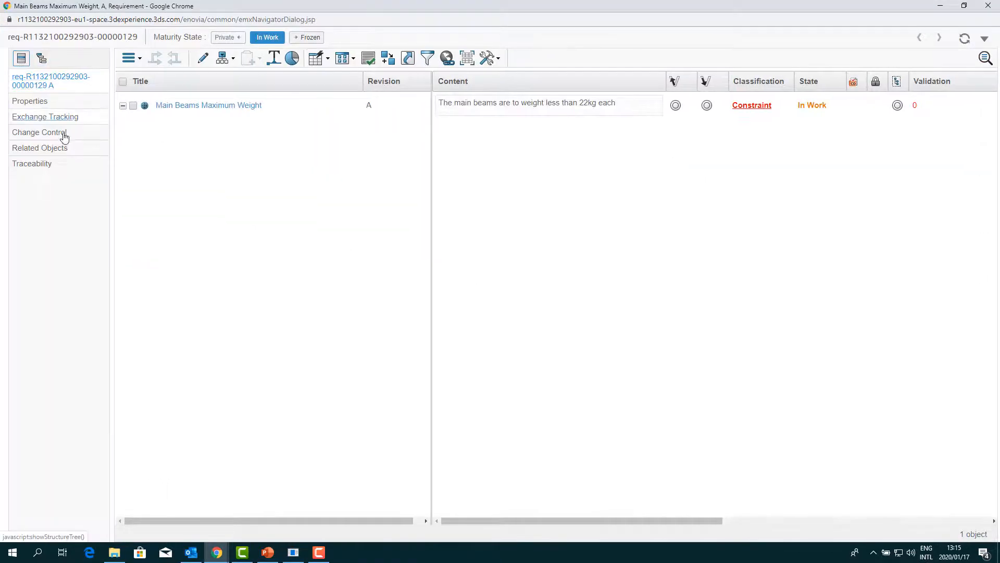
click(52, 134)
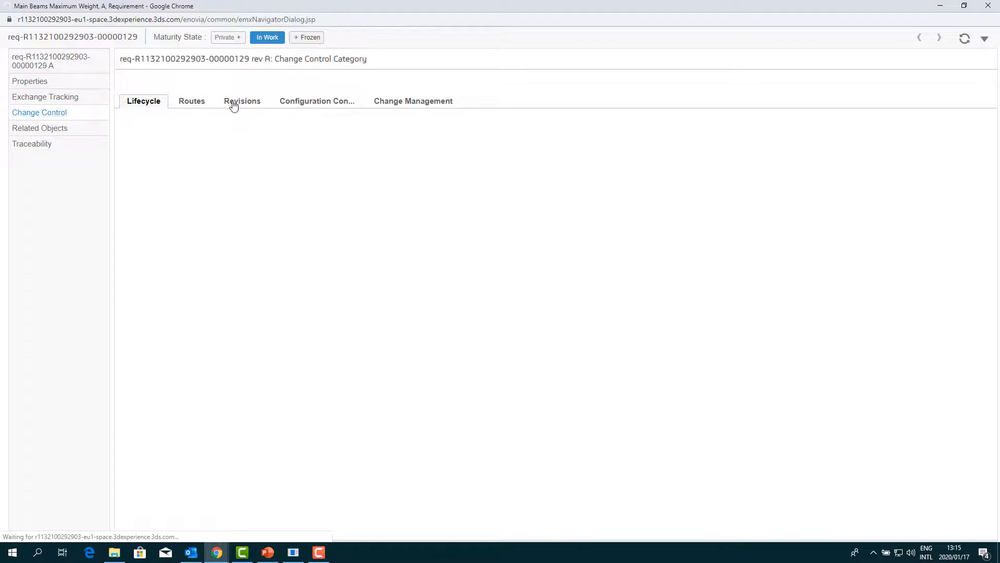
click(234, 102)
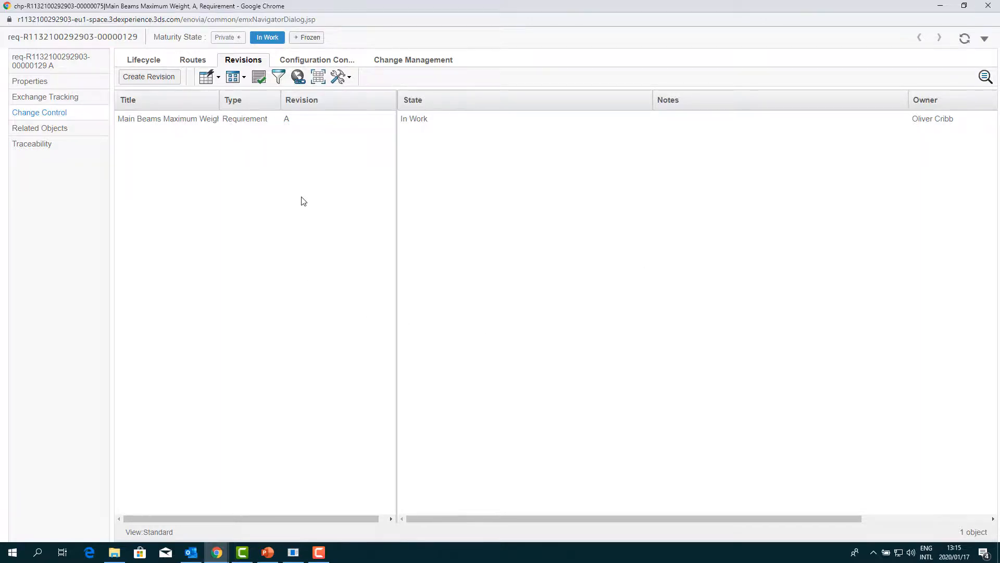
key(alt+F4)
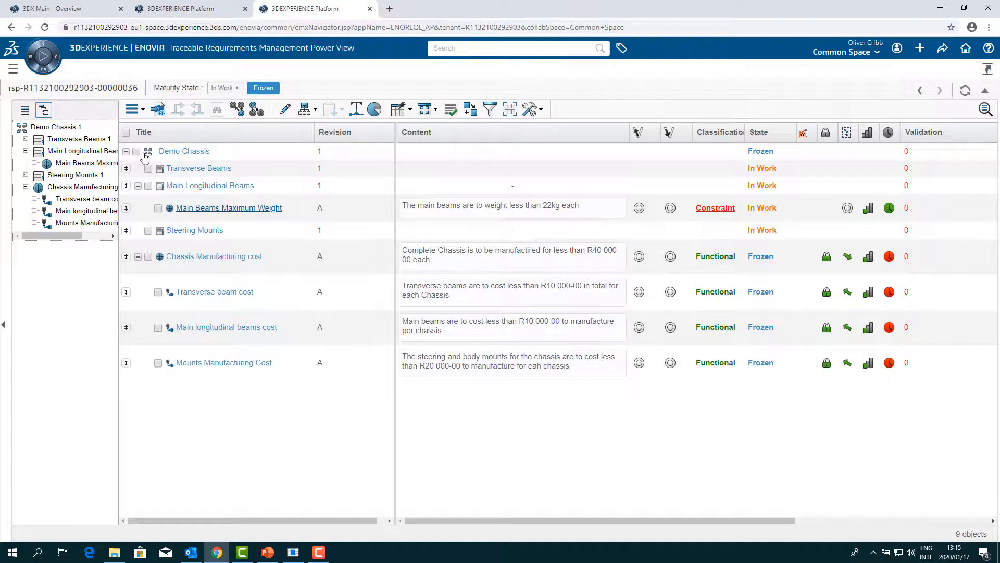
Replace the Main Beams Maximum Weight requirement with a new revision in the Demo Chassis structure
click(158, 208)
click(132, 109)
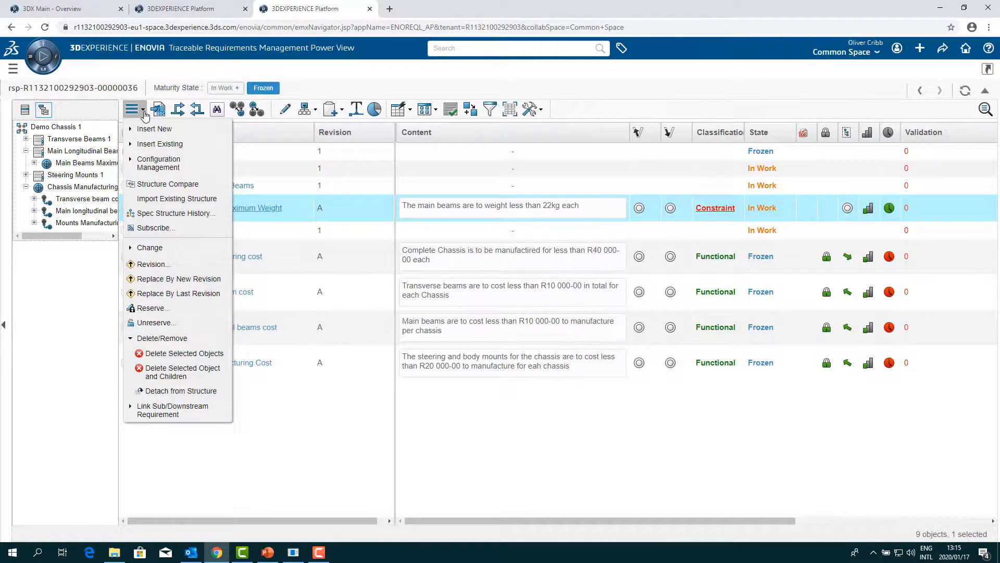
click(197, 277)
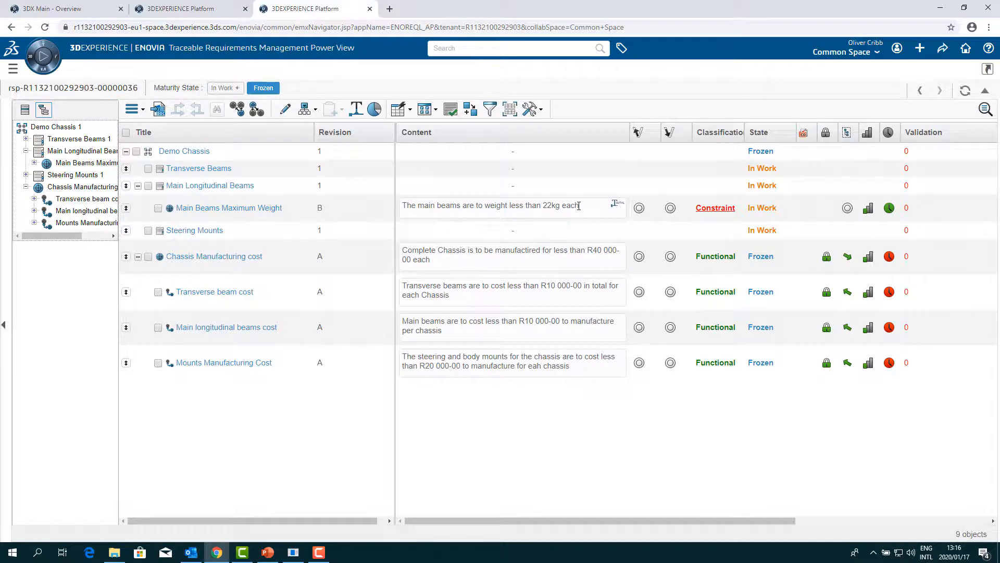
Change the weight limit in the Main Beams Maximum Weight requirement's content to 30kg and save the specification changes
click(285, 110)
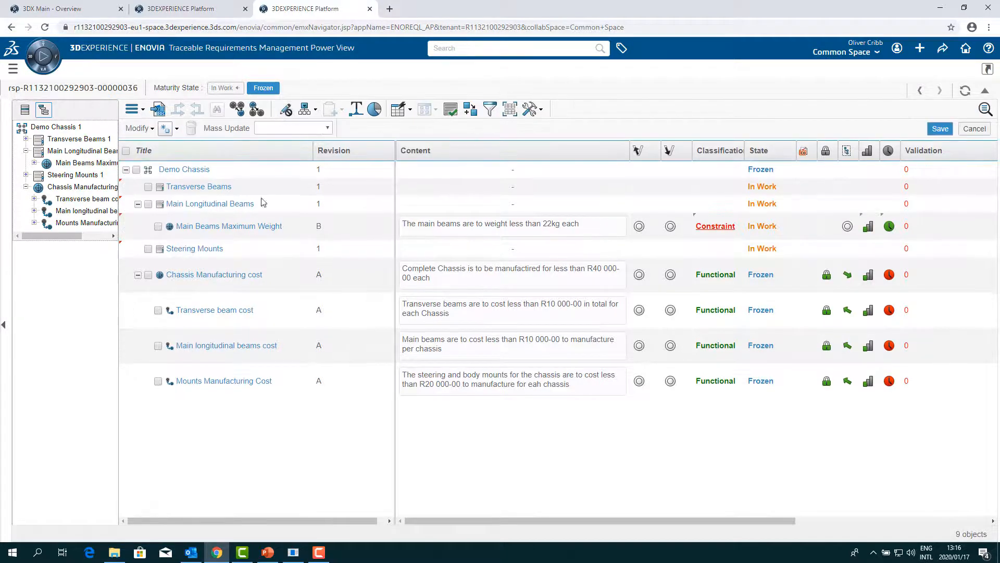
click(554, 225)
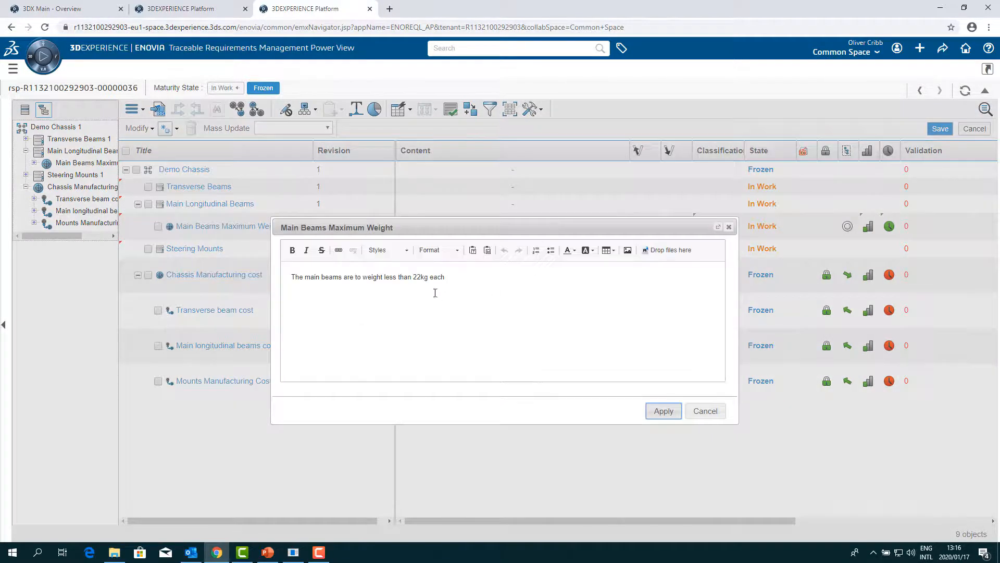
click(417, 278)
key(BackSpace)
key(Delete)
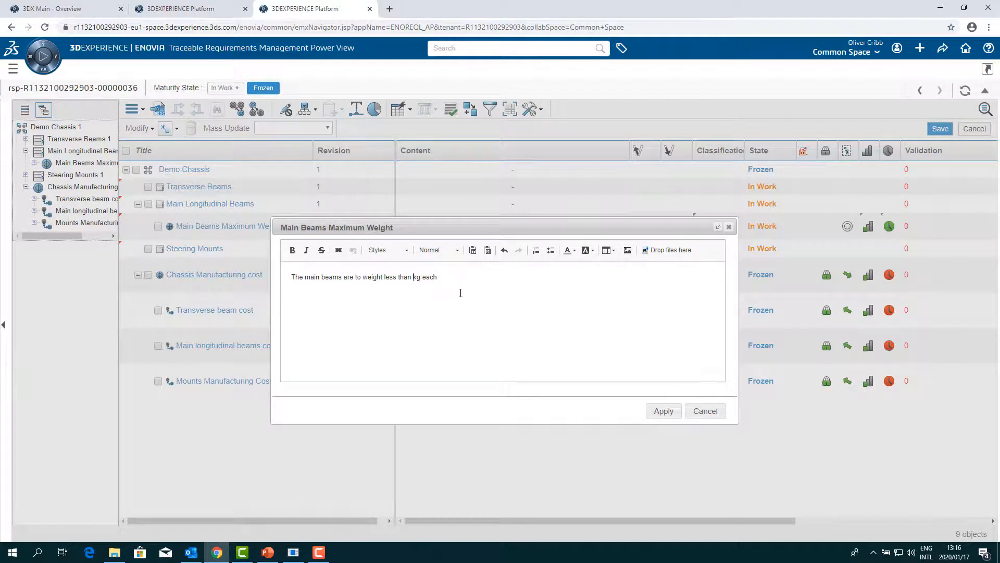
text(30)
click(664, 411)
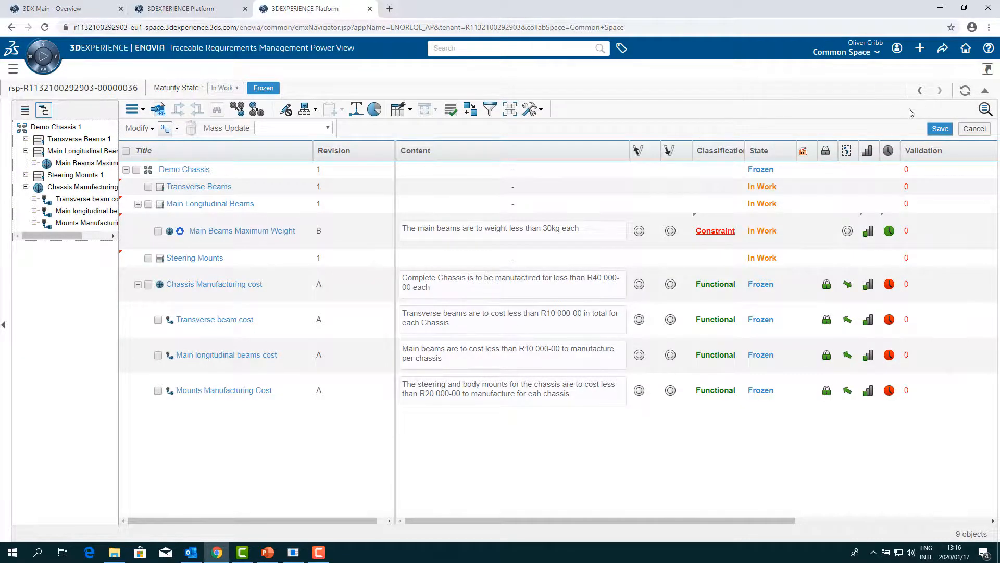
click(287, 109)
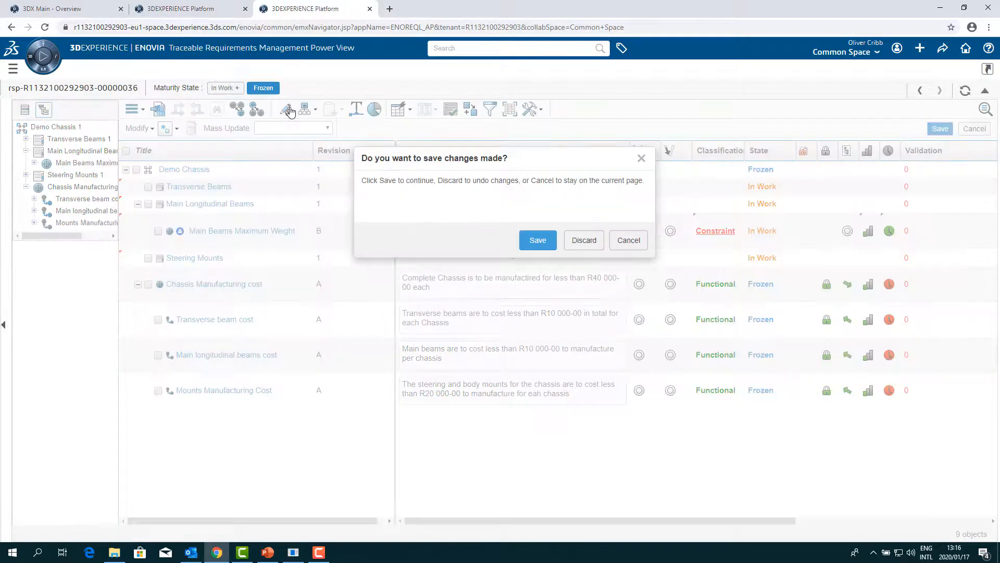
click(535, 239)
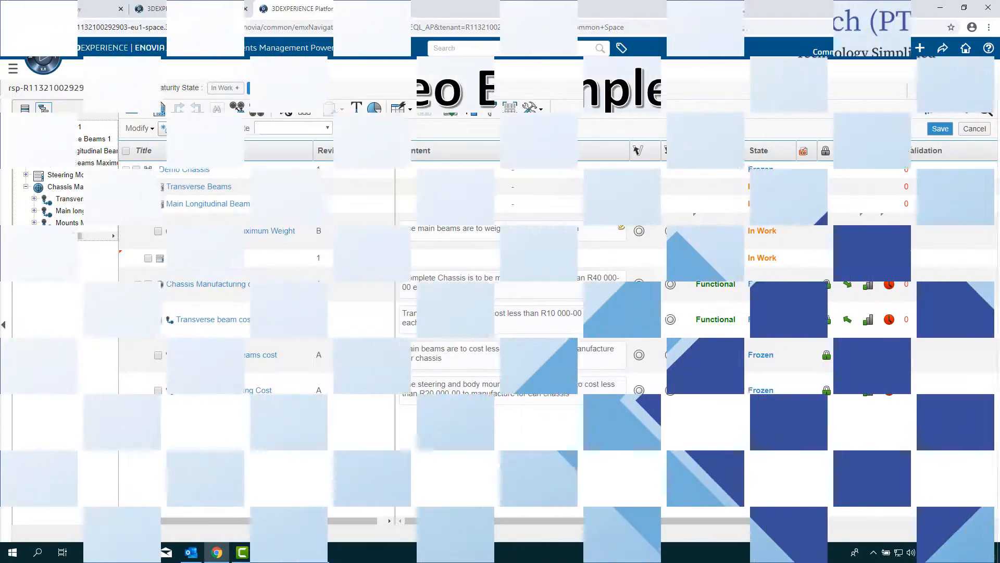